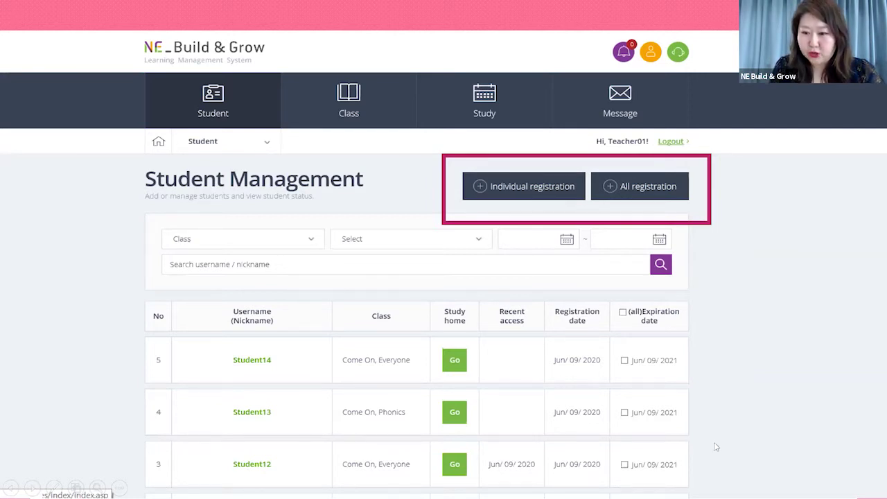
End the slide show, switch to the LMS in the browser and open a blank individual student registration form.
{"action": "key", "text": "Escape"}
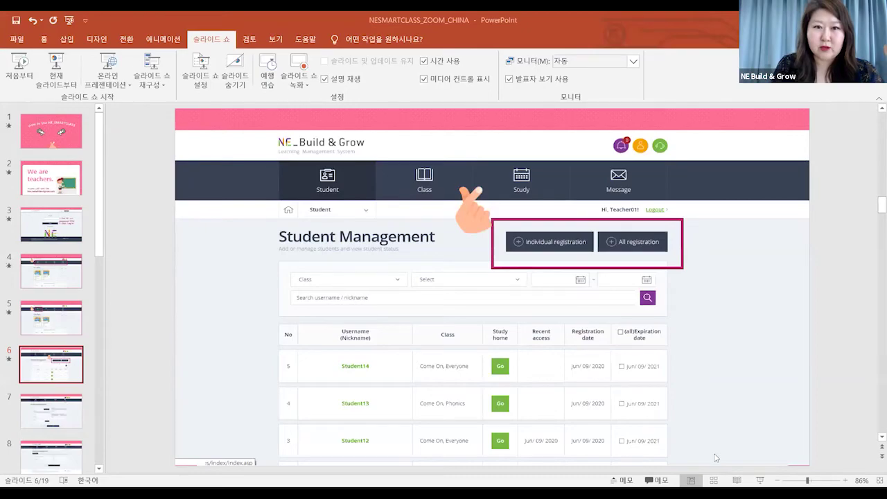
{"action": "key", "text": "alt+Tab"}
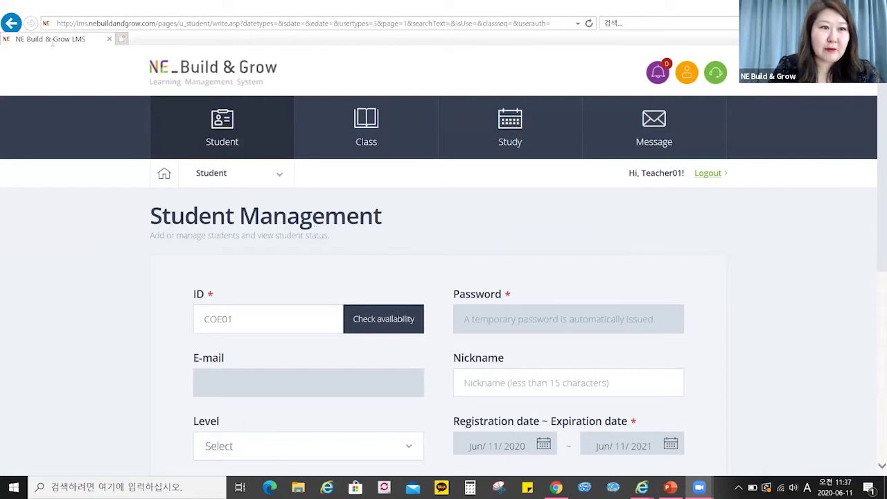
{"action": "left_click", "coordinate": [11, 23]}
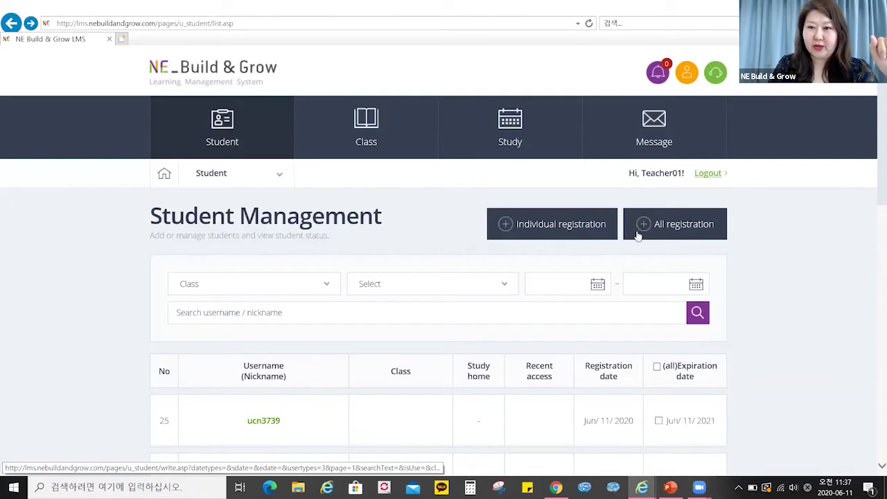
{"action": "left_click", "coordinate": [576, 226]}
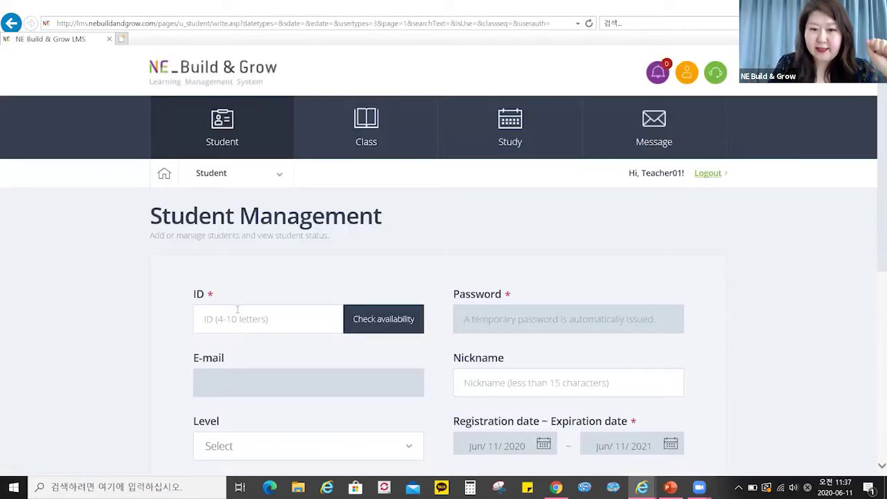
Enter COE01 as the new student's ID and check its availability.
{"action": "left_click", "coordinate": [232, 318]}
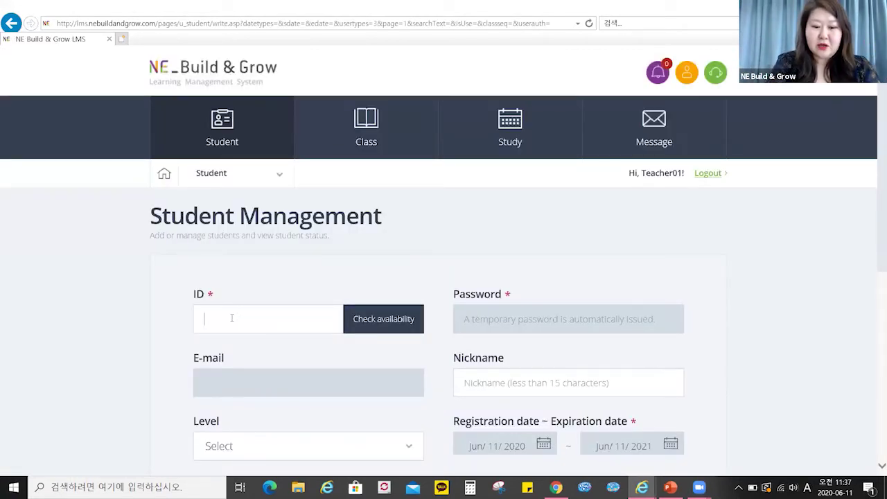
{"action": "type", "text": "COE01"}
{"action": "left_click", "coordinate": [397, 329]}
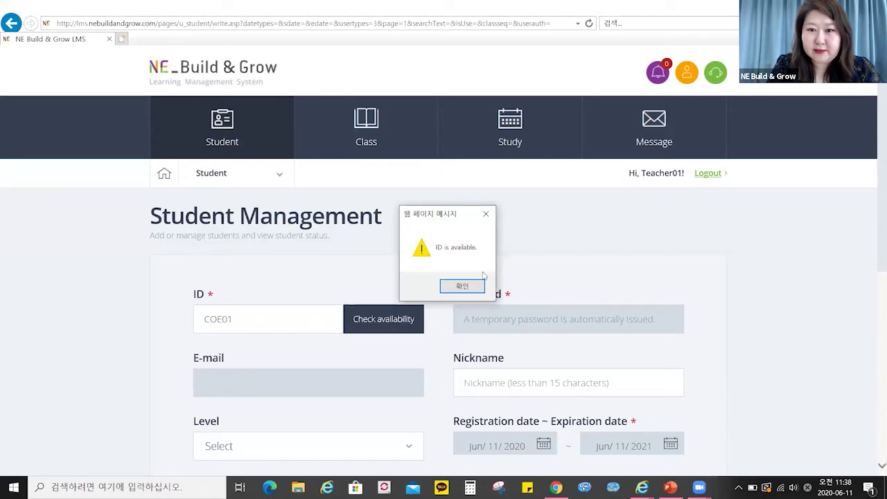
{"action": "left_click", "coordinate": [444, 280]}
Fill in the student's nickname in the registration form.
{"action": "scroll", "coordinate": [444, 280], "scroll_direction": "down", "scroll_amount": 4}
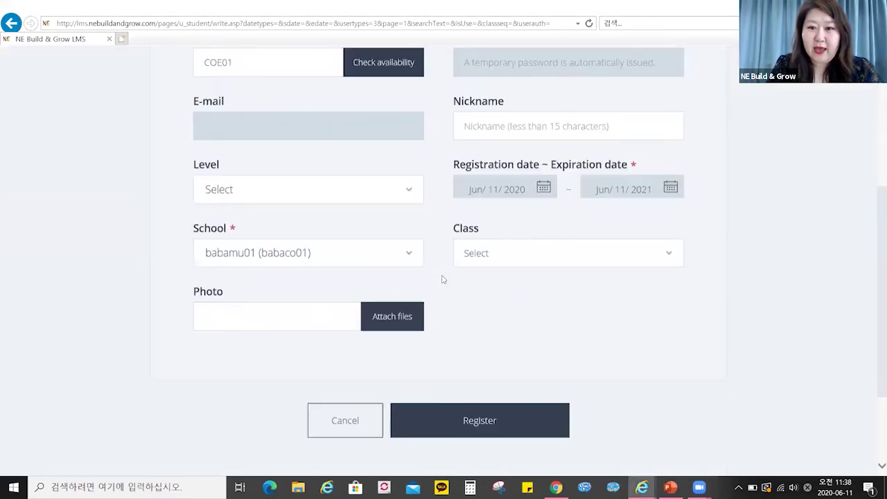
{"action": "scroll", "coordinate": [437, 274], "scroll_direction": "up", "scroll_amount": 2}
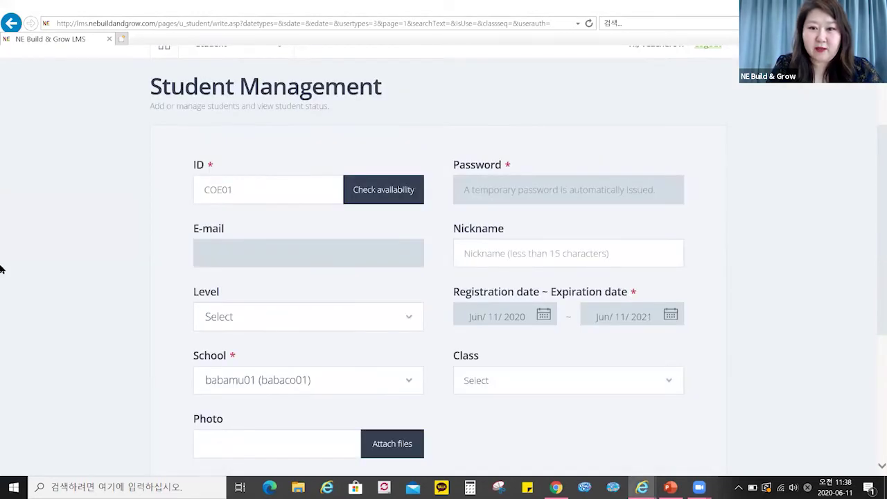
{"action": "left_click", "coordinate": [478, 248]}
{"action": "type", "text": "Nac"}
{"action": "key", "text": "BackSpace"}
{"action": "type", "text": "ncy"}
Set the student's level to Primary.
{"action": "left_click", "coordinate": [419, 326]}
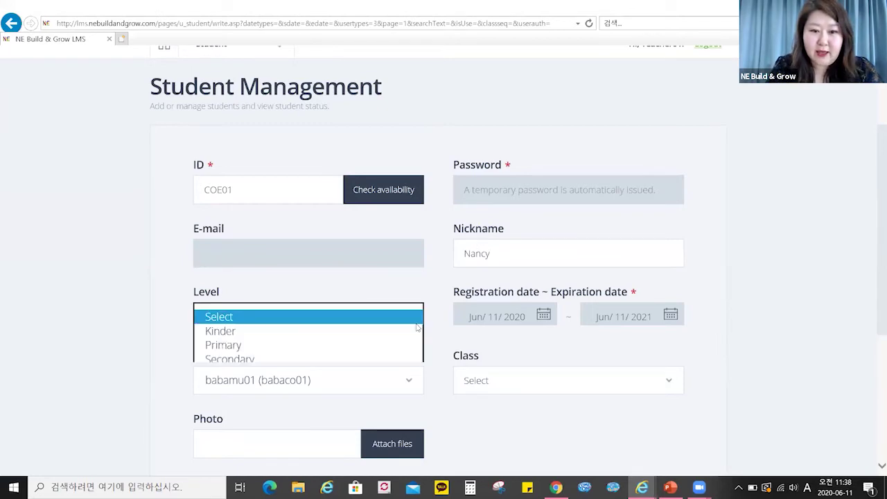
{"action": "left_click", "coordinate": [418, 326]}
{"action": "left_click", "coordinate": [408, 319]}
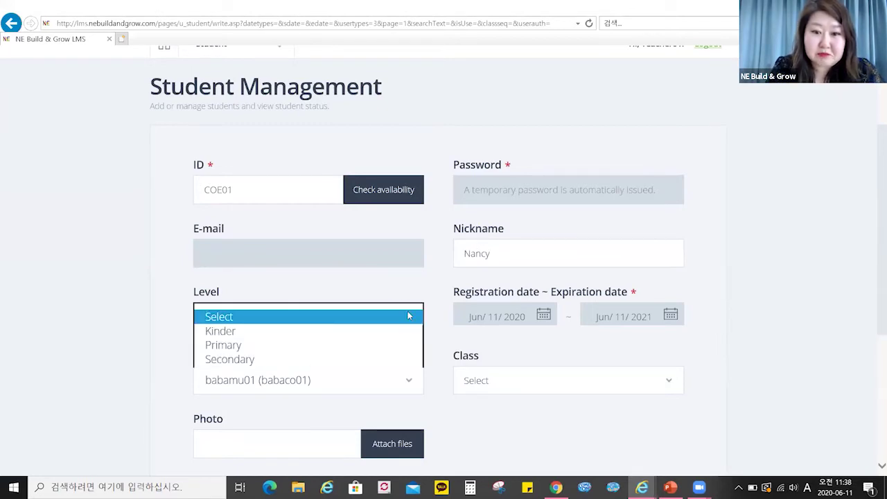
{"action": "left_click", "coordinate": [409, 318]}
{"action": "left_click", "coordinate": [411, 317]}
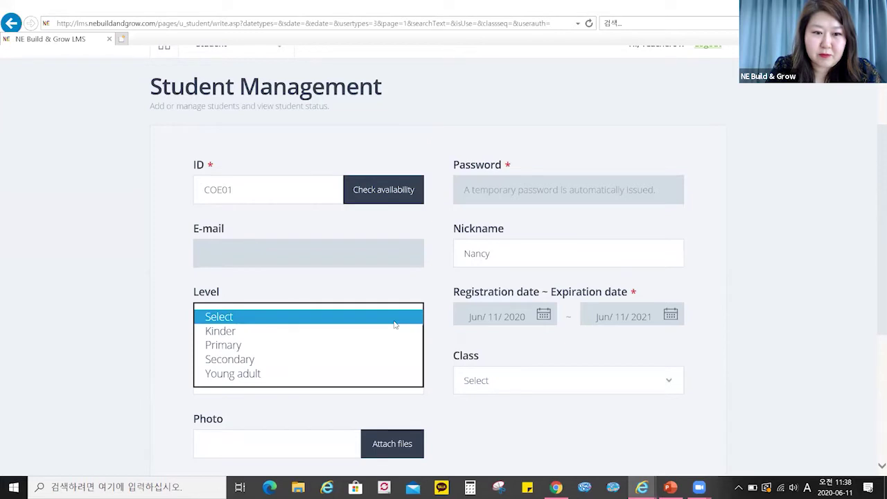
{"action": "left_click", "coordinate": [308, 346]}
Choose babamu01 (babaco01) as the student's school and assign the class Come On, Everyone.
{"action": "left_click", "coordinate": [313, 383]}
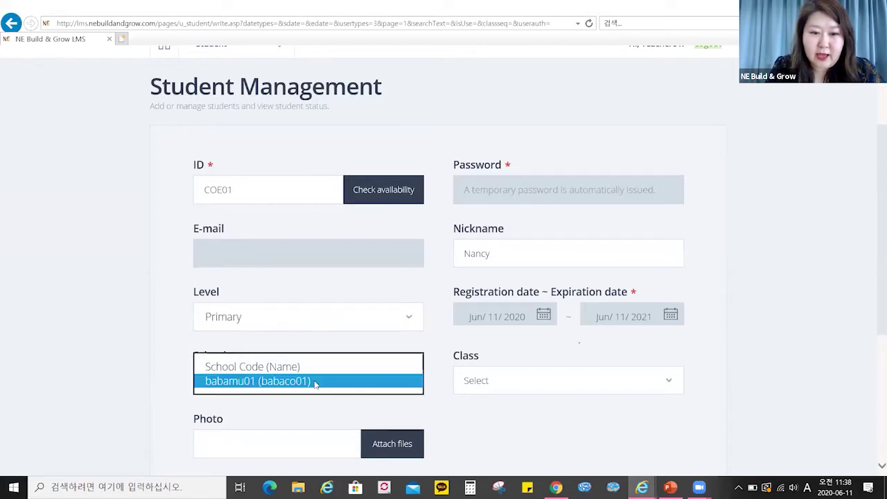
{"action": "left_click", "coordinate": [315, 383]}
{"action": "left_click", "coordinate": [588, 383]}
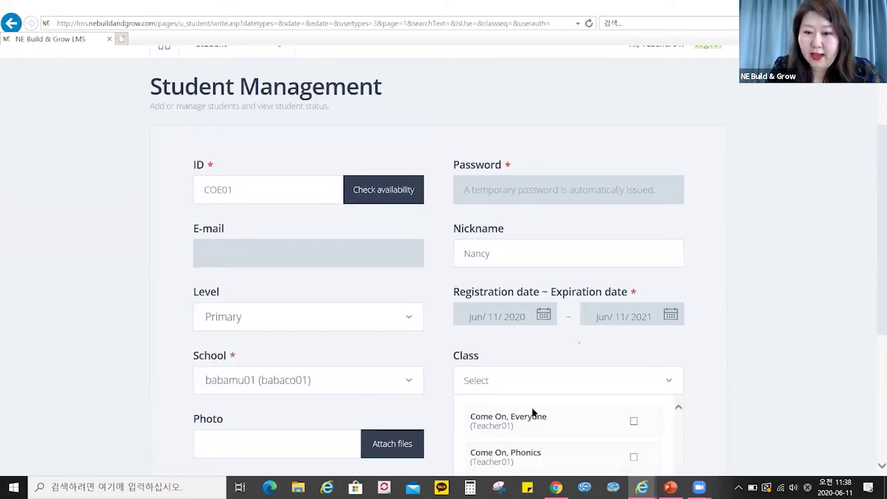
{"action": "left_click", "coordinate": [633, 421]}
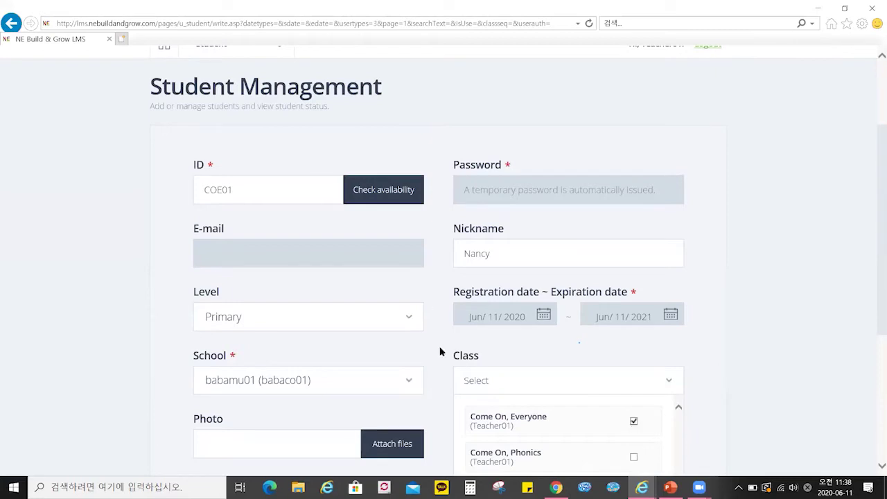
Register the student and confirm the registration.
{"action": "scroll", "coordinate": [472, 331], "scroll_direction": "down", "scroll_amount": 2}
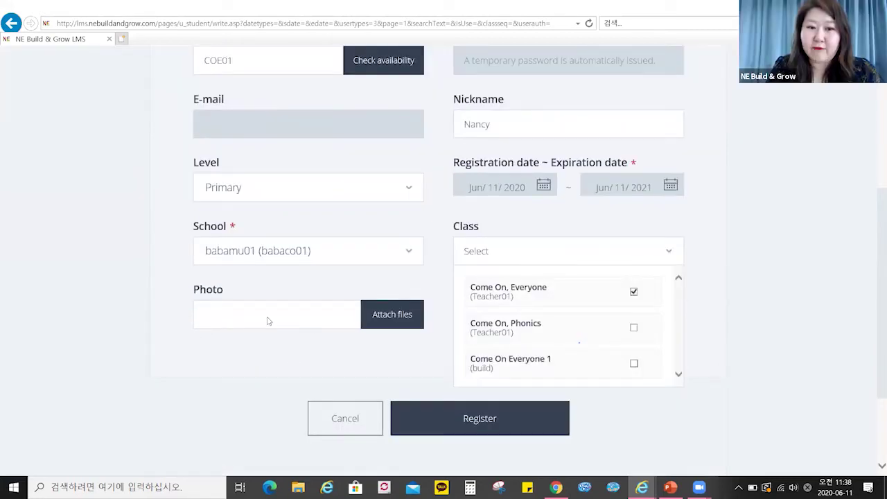
{"action": "scroll", "coordinate": [388, 359], "scroll_direction": "up", "scroll_amount": 2}
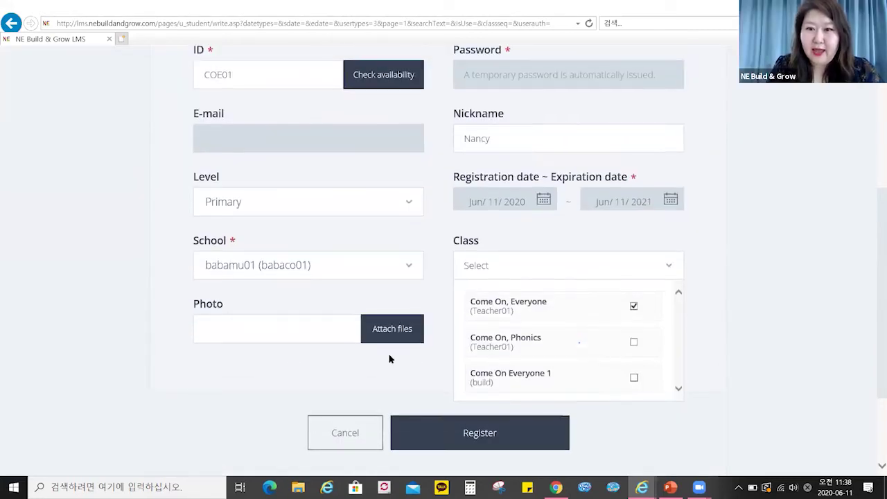
{"action": "scroll", "coordinate": [389, 359], "scroll_direction": "down", "scroll_amount": 2}
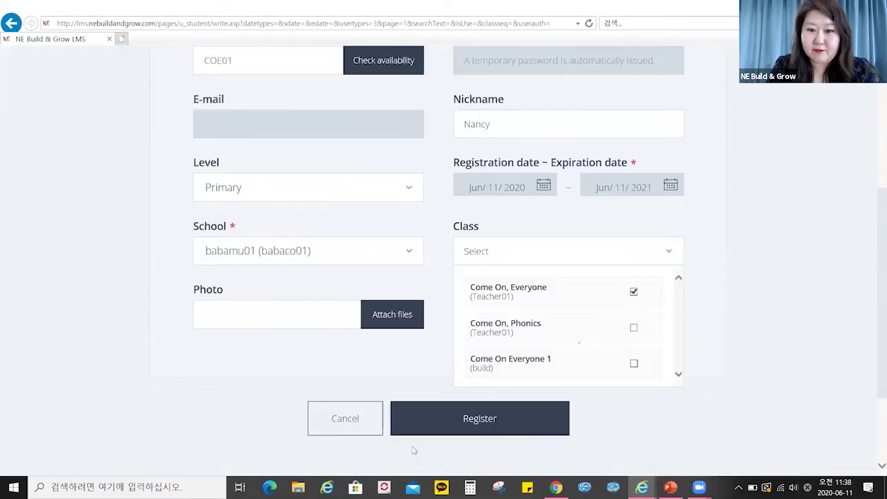
{"action": "left_click", "coordinate": [452, 429]}
{"action": "left_click", "coordinate": [429, 286]}
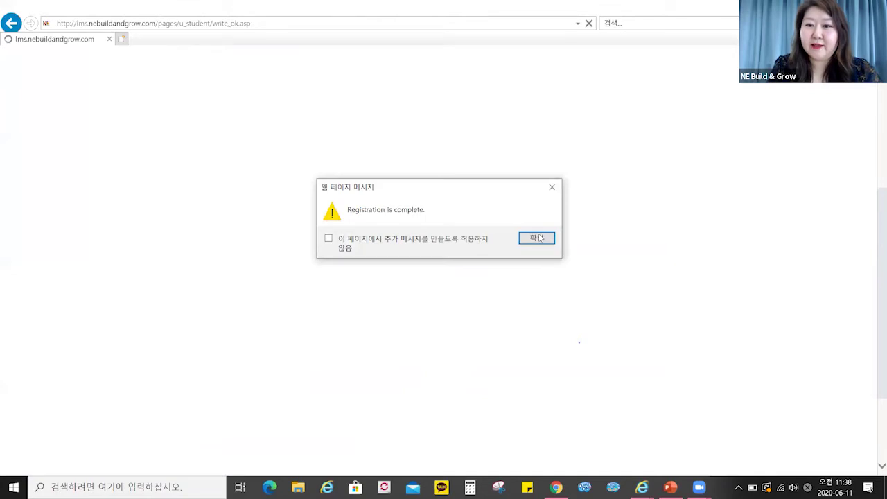
{"action": "left_click", "coordinate": [538, 238]}
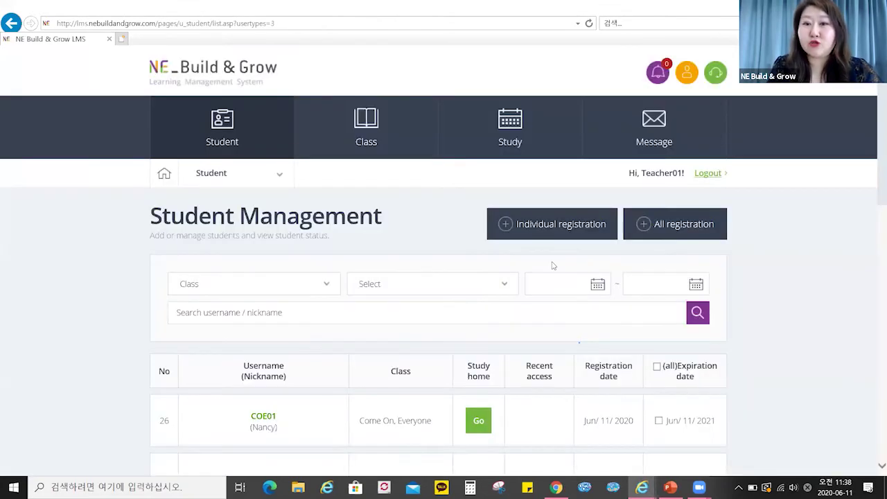
Open the All registration form and set it to 20 students at the Primary level.
{"action": "left_click", "coordinate": [651, 225]}
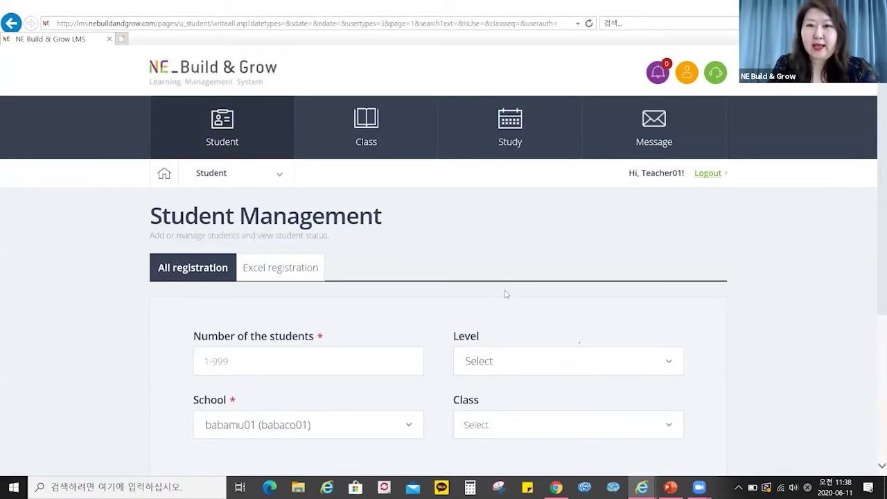
{"action": "scroll", "coordinate": [506, 295], "scroll_direction": "down", "scroll_amount": 1}
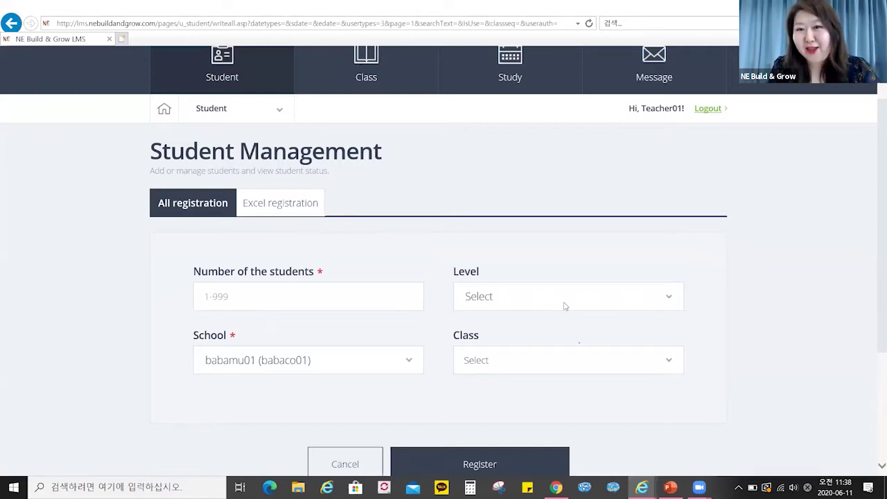
{"action": "type", "text": "20"}
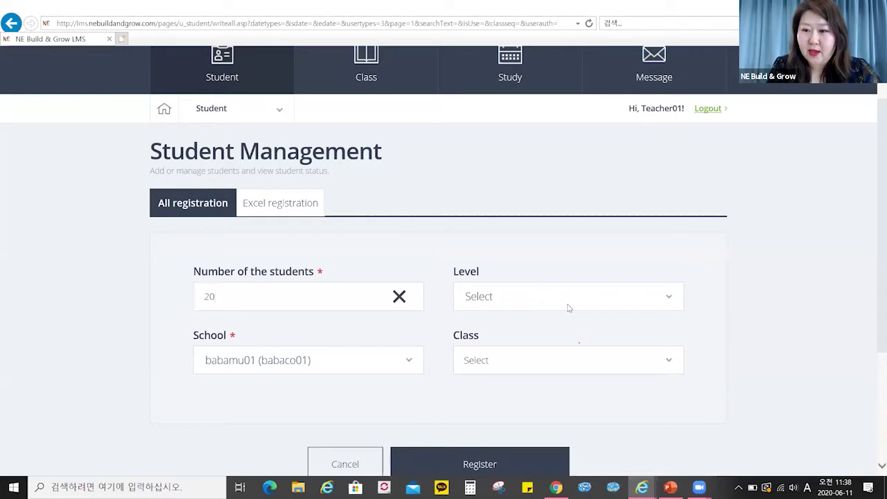
{"action": "left_click", "coordinate": [570, 305]}
{"action": "left_click", "coordinate": [520, 326]}
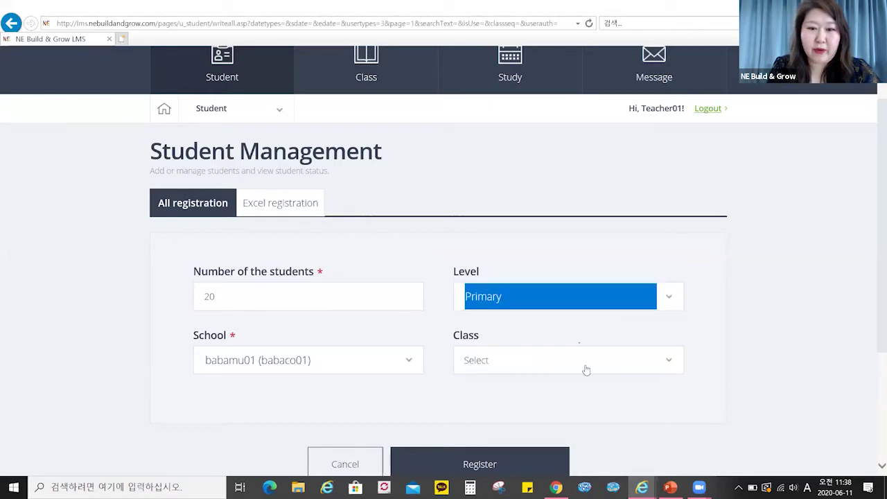
Assign the group of students to the class Come On, Everyone and confirm their registration.
{"action": "left_click", "coordinate": [625, 362]}
{"action": "left_click", "coordinate": [633, 401]}
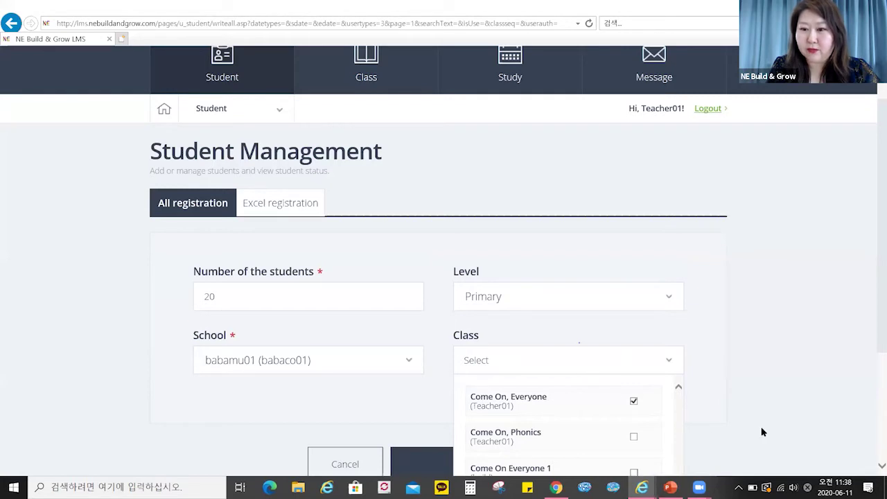
{"action": "scroll", "coordinate": [761, 432], "scroll_direction": "down", "scroll_amount": 3}
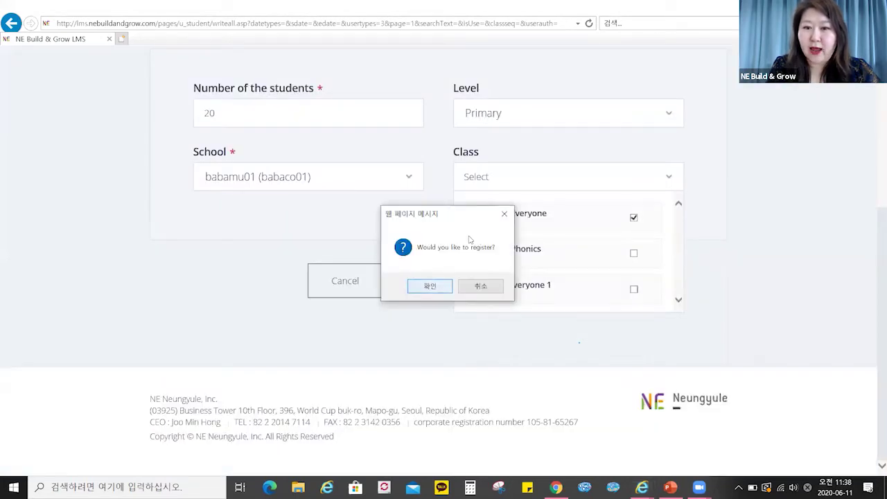
{"action": "left_click", "coordinate": [426, 286]}
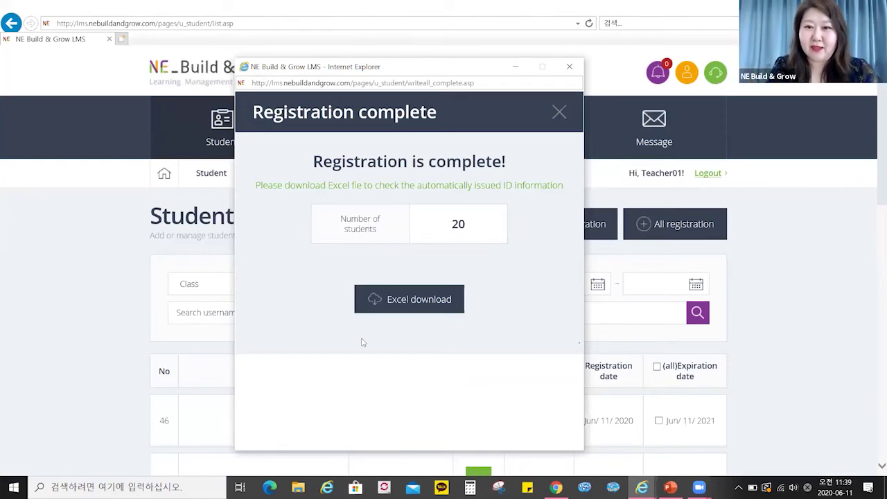
Download the Excel file of automatically issued student IDs, open it and enable editing.
{"action": "left_click", "coordinate": [442, 311]}
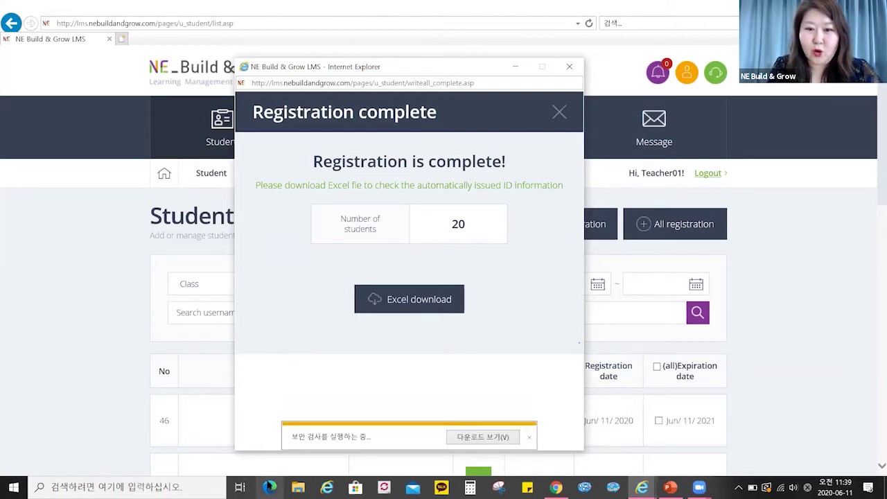
{"action": "left_click", "coordinate": [506, 313]}
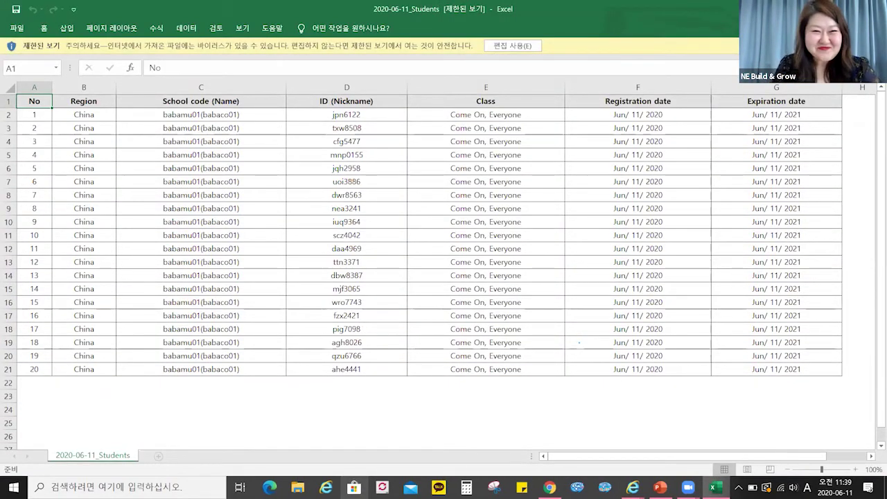
{"action": "left_click", "coordinate": [511, 45]}
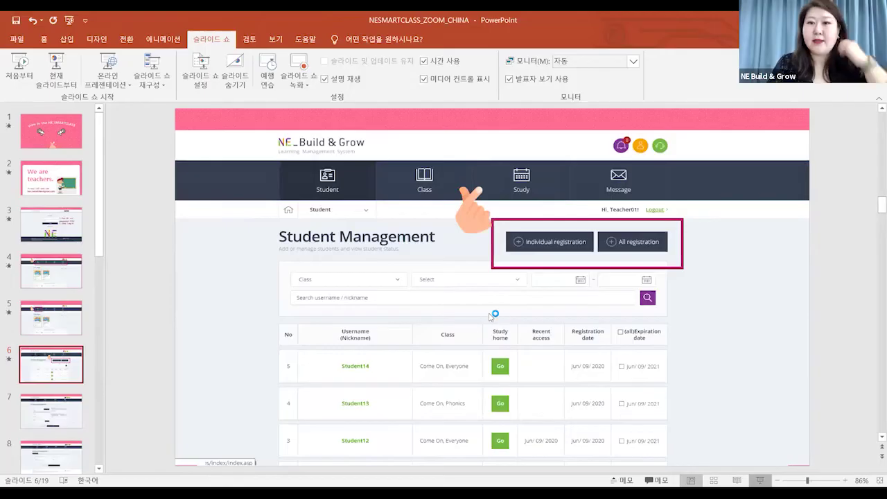
Run the PowerPoint slide show from the current slide through the Class and Study management slides, then end it.
{"action": "key", "text": "shift+F5"}
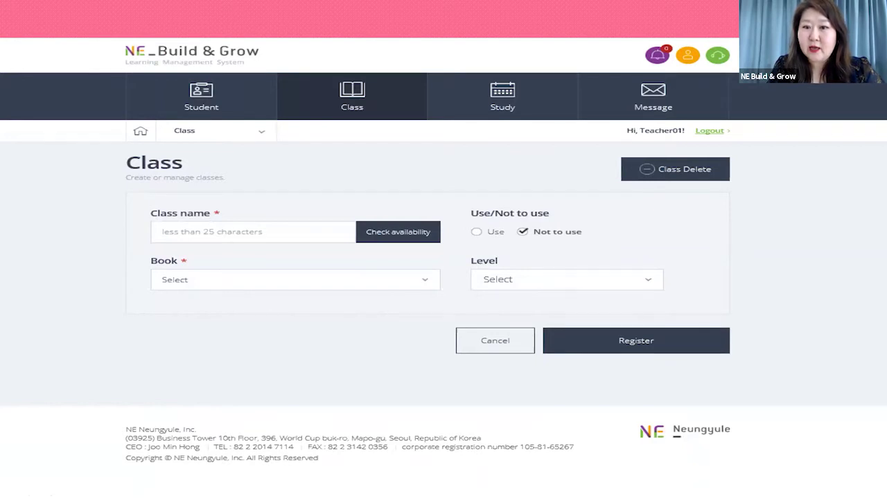
{"action": "left_click", "coordinate": [556, 233]}
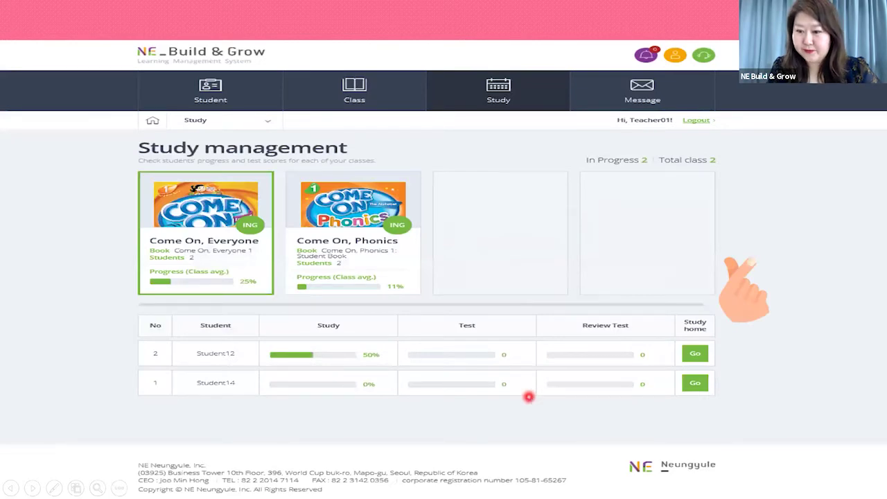
{"action": "key", "text": "Escape"}
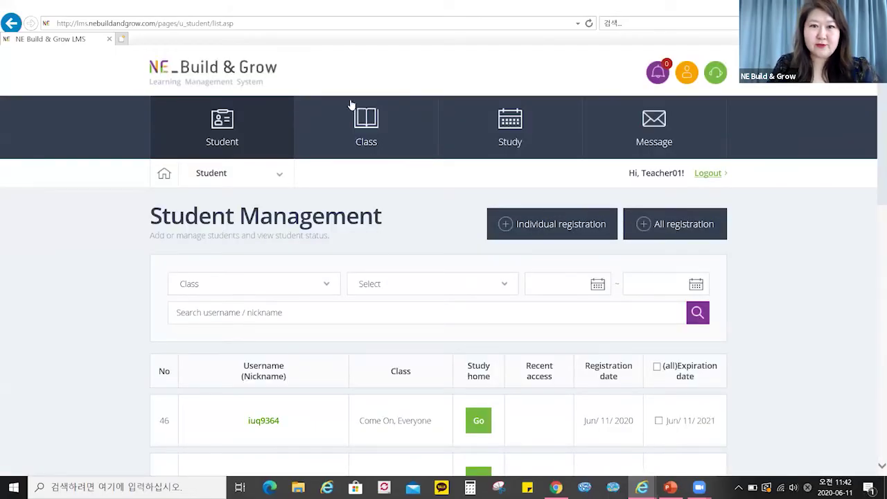
Open the Class management page in the LMS and look over the list of registered classes.
{"action": "left_click", "coordinate": [215, 177]}
{"action": "left_click", "coordinate": [210, 202]}
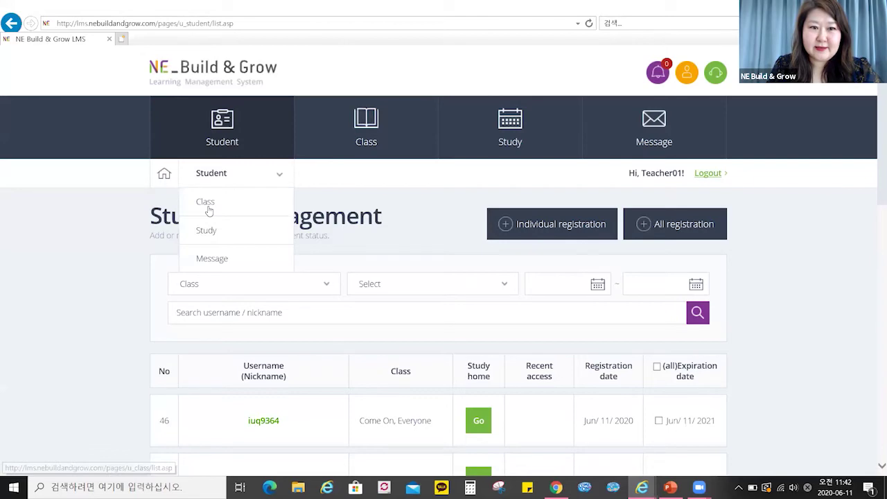
{"action": "scroll", "coordinate": [484, 312], "scroll_direction": "down", "scroll_amount": 1}
{"action": "scroll", "coordinate": [484, 312], "scroll_direction": "down", "scroll_amount": 3}
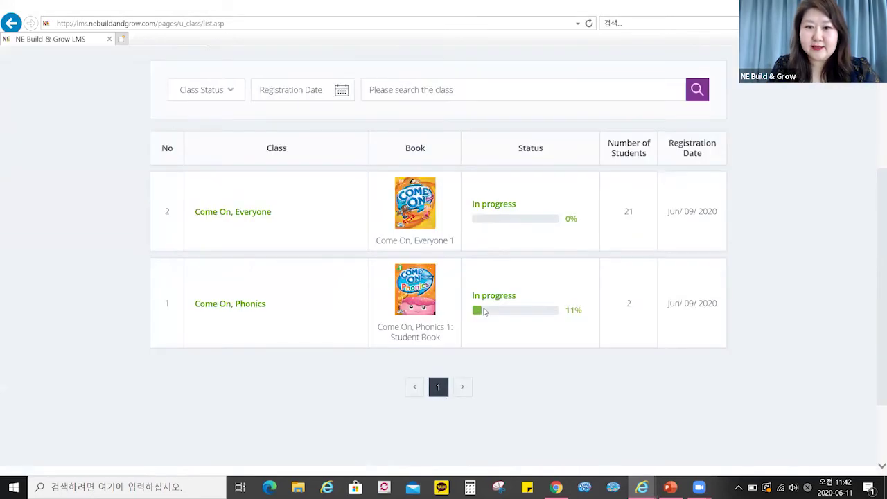
{"action": "scroll", "coordinate": [484, 312], "scroll_direction": "up", "scroll_amount": 2}
{"action": "scroll", "coordinate": [485, 312], "scroll_direction": "down", "scroll_amount": 1}
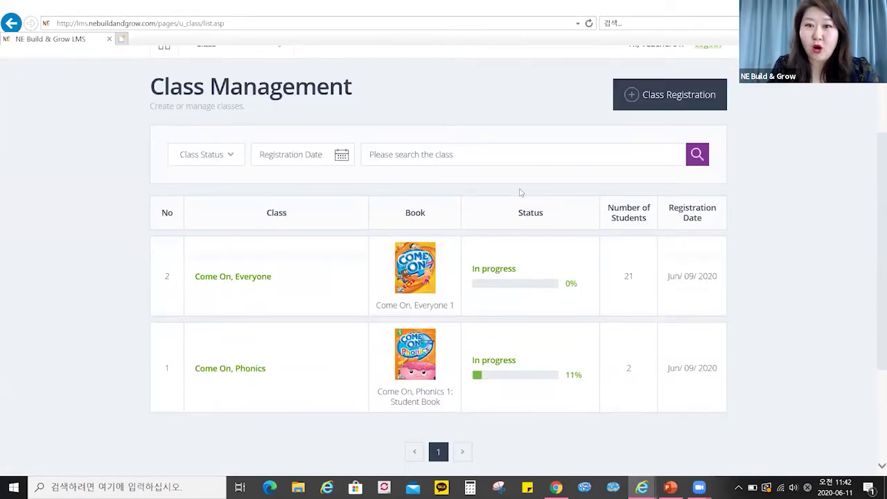
Start a new class registration, name the class EasyLink01 and check that the name is available.
{"action": "left_click", "coordinate": [639, 103]}
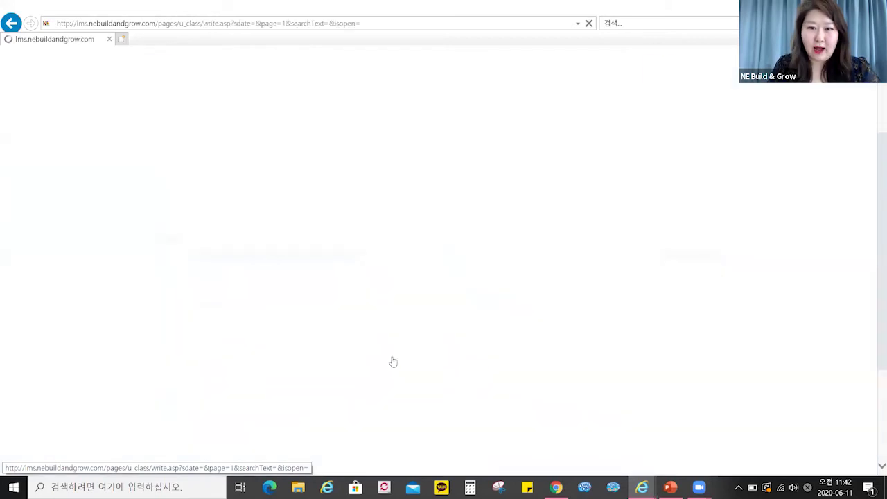
{"action": "left_click", "coordinate": [261, 310]}
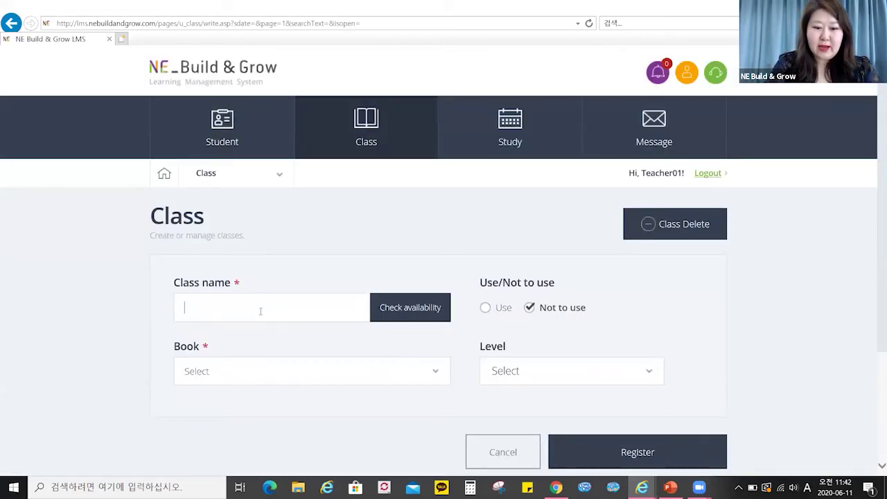
{"action": "type", "text": "EasyL"}
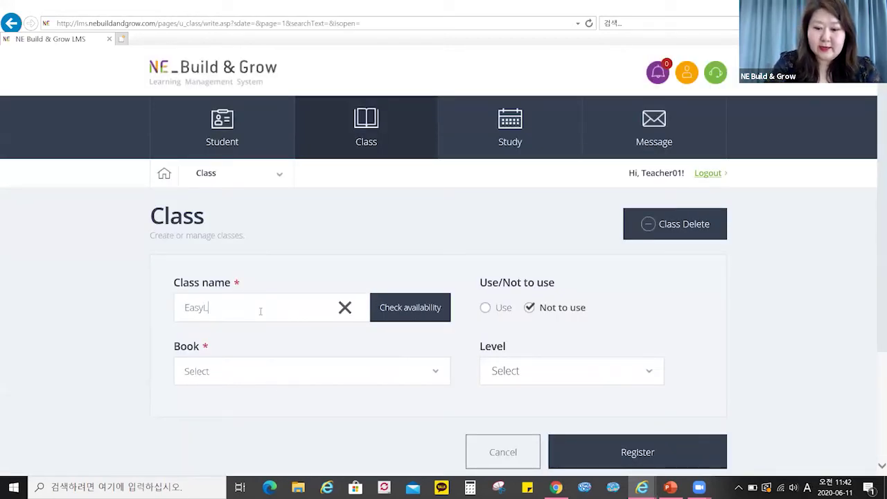
{"action": "type", "text": "ink0"}
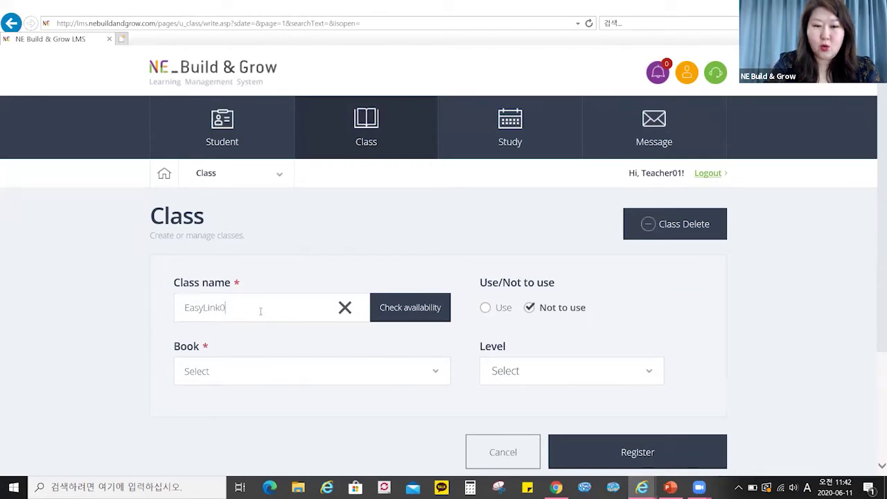
{"action": "type", "text": "1"}
{"action": "left_click", "coordinate": [395, 302]}
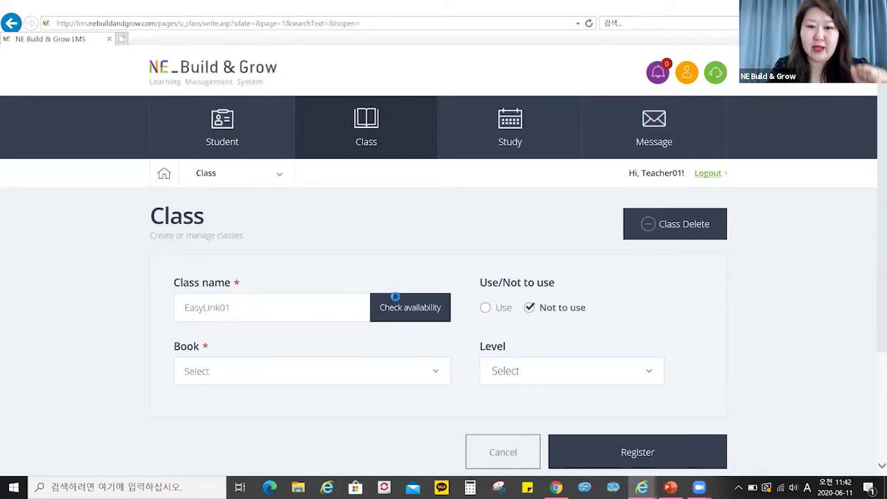
{"action": "left_click", "coordinate": [486, 288]}
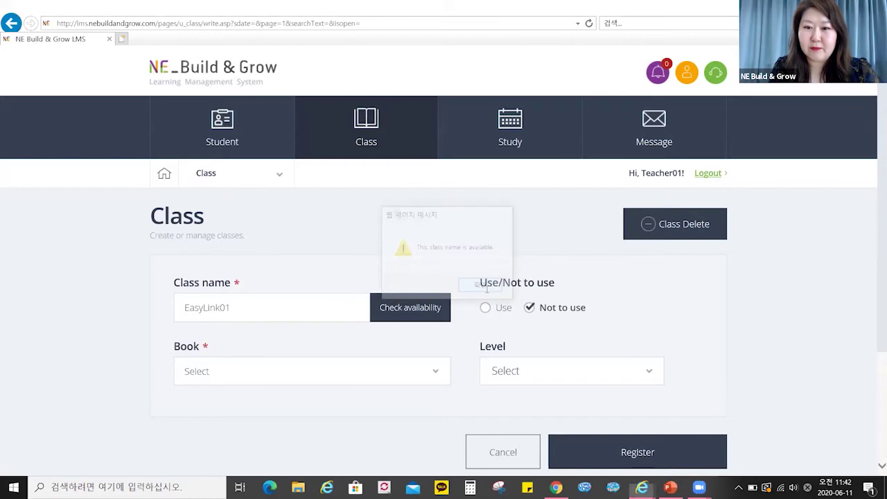
Set the class to Use, assign it the book Easy Link 1 and set its level to Kinder.
{"action": "double_click", "coordinate": [486, 309]}
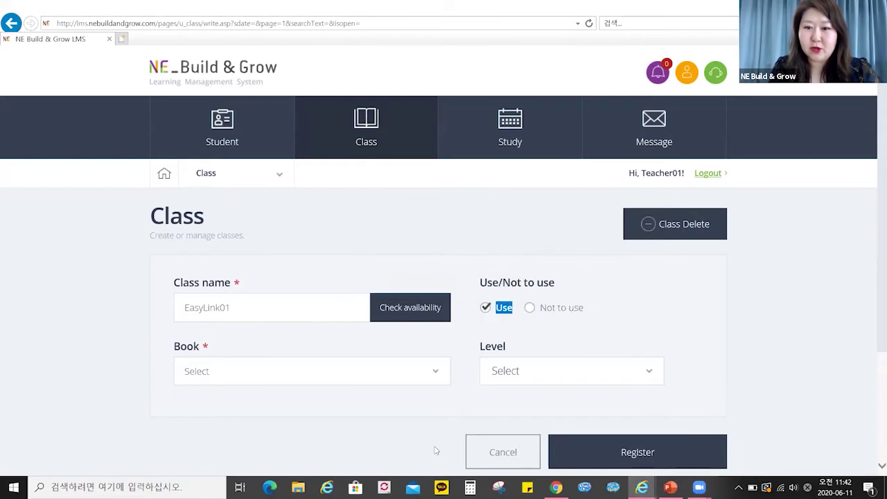
{"action": "left_click", "coordinate": [439, 372]}
{"action": "scroll", "coordinate": [388, 402], "scroll_direction": "down", "scroll_amount": 1}
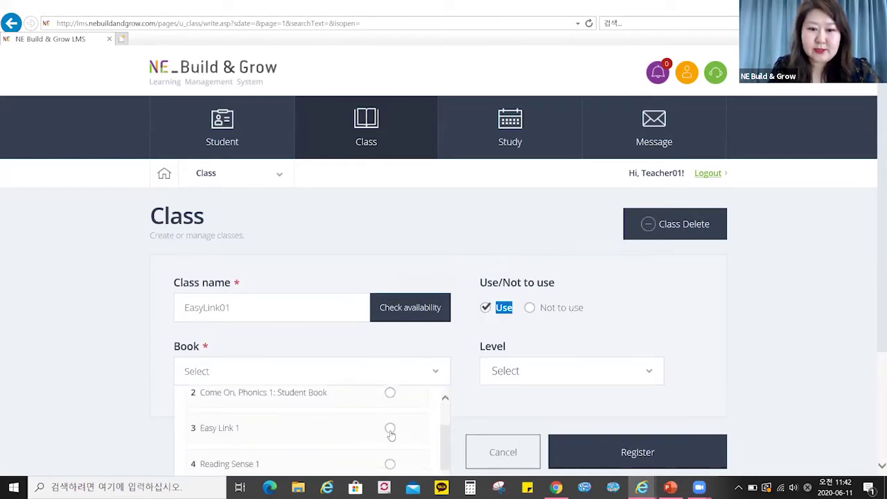
{"action": "left_click", "coordinate": [390, 430]}
{"action": "left_click", "coordinate": [564, 374]}
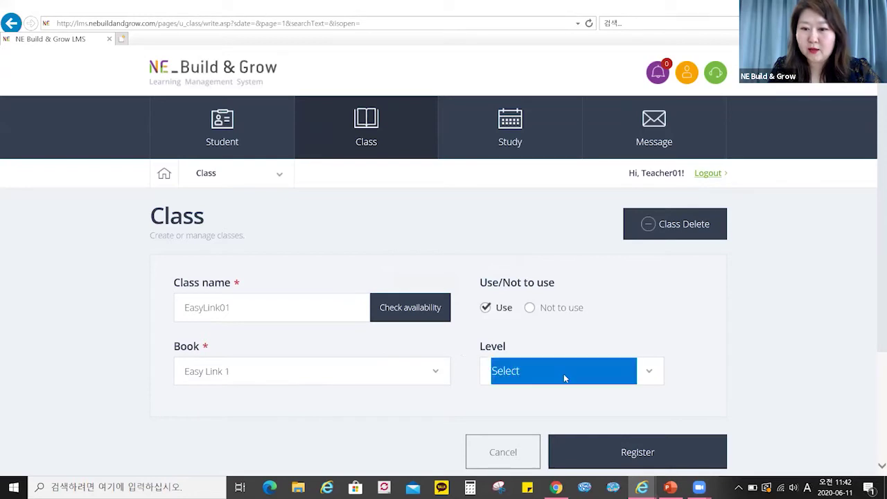
{"action": "left_click", "coordinate": [650, 373]}
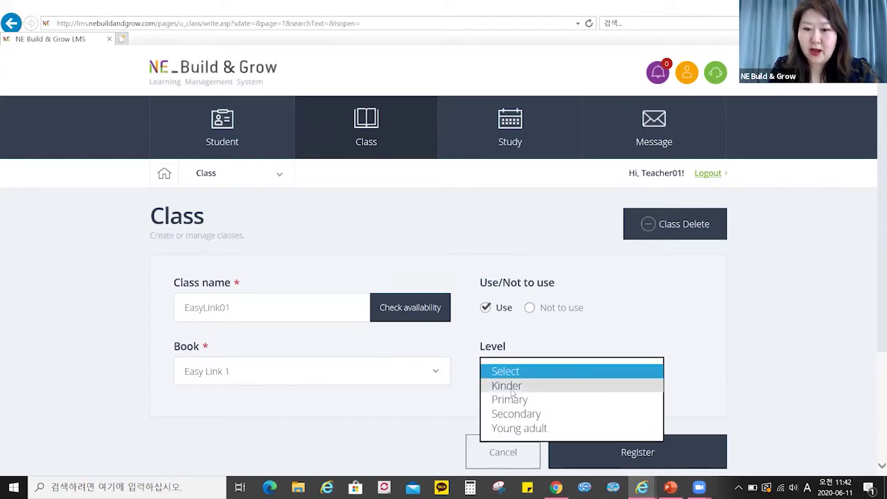
{"action": "left_click", "coordinate": [512, 392]}
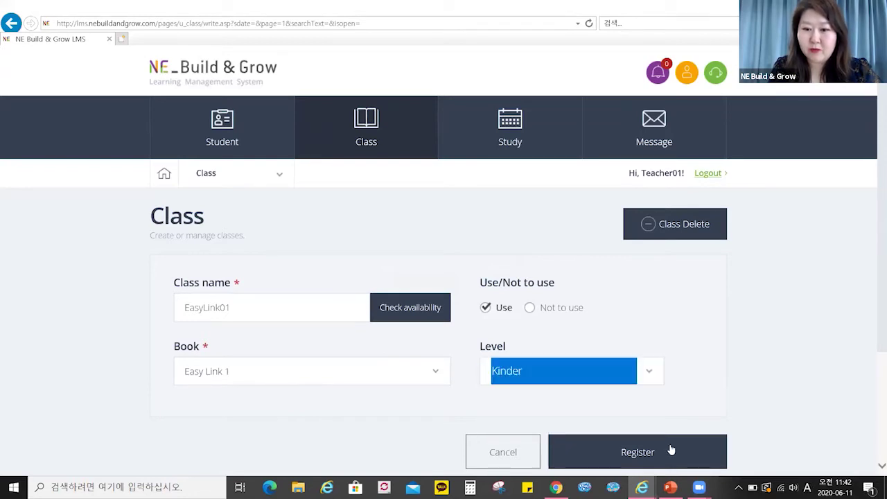
Register the EasyLink01 class, confirm the registration and look over the updated class list.
{"action": "left_click", "coordinate": [631, 454]}
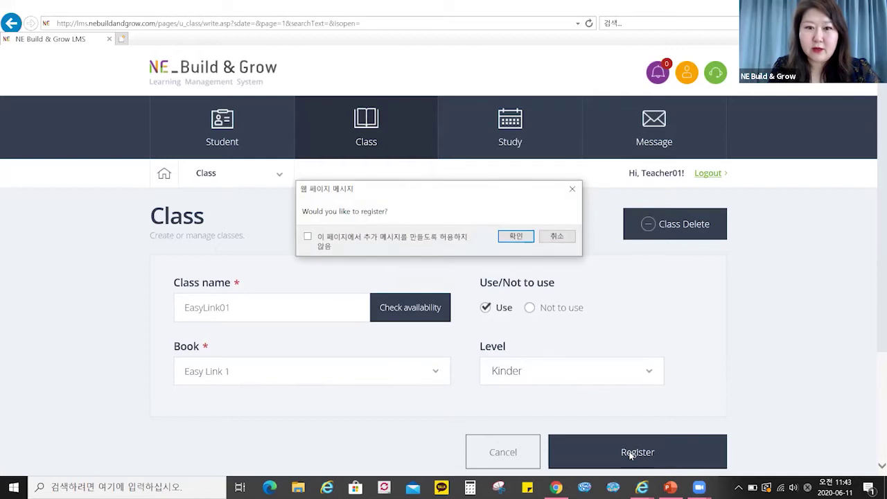
{"action": "left_click", "coordinate": [526, 239]}
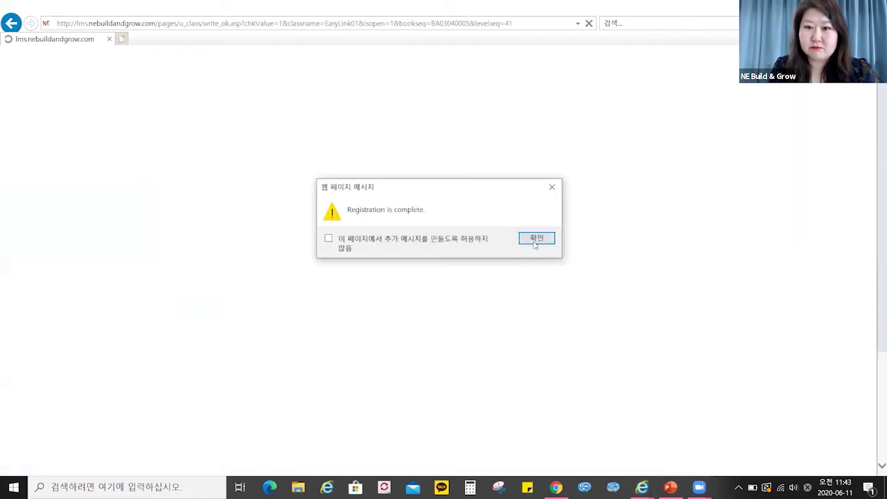
{"action": "left_click", "coordinate": [535, 243]}
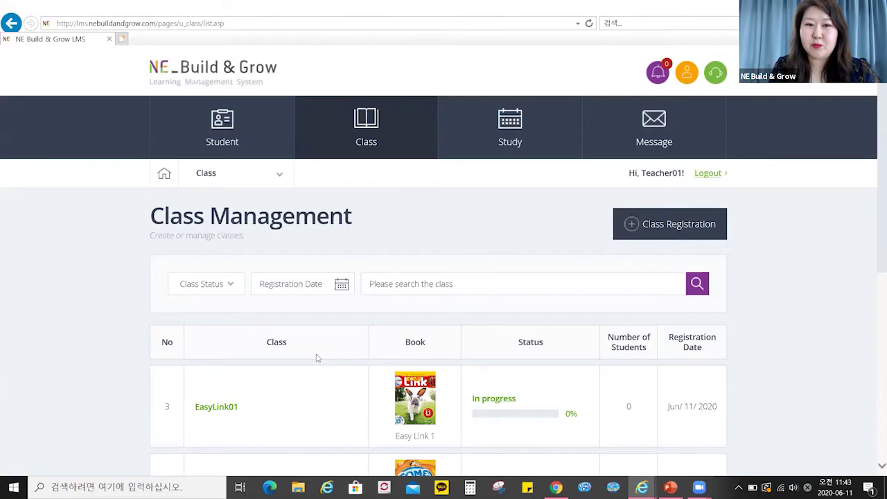
{"action": "scroll", "coordinate": [320, 356], "scroll_direction": "down", "scroll_amount": 2}
{"action": "scroll", "coordinate": [320, 356], "scroll_direction": "down", "scroll_amount": 1}
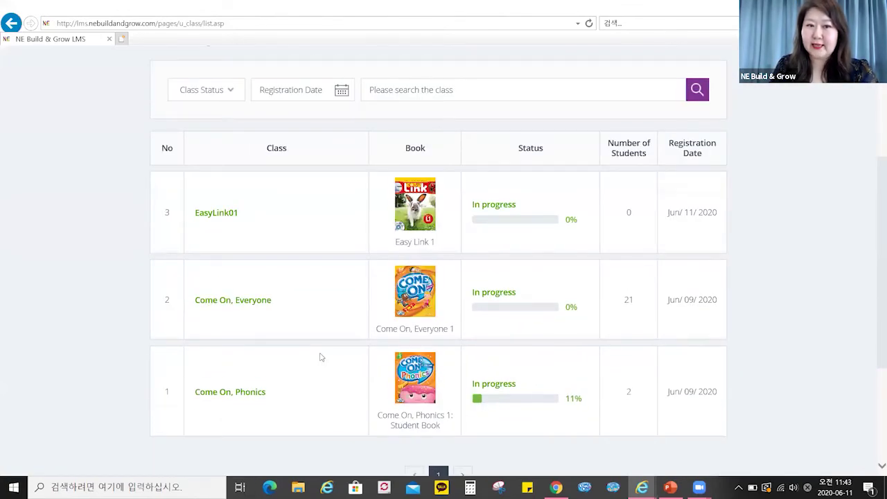
{"action": "scroll", "coordinate": [320, 356], "scroll_direction": "up", "scroll_amount": 3}
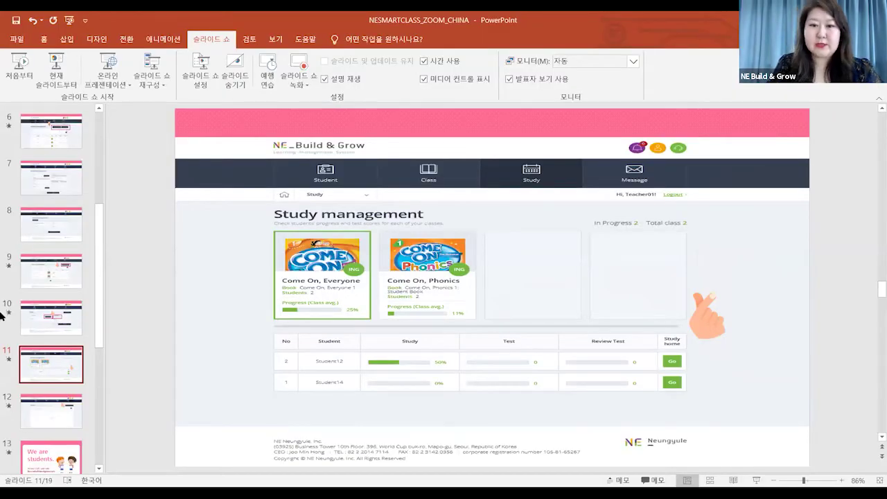
Show the Study management slide, switch to the LMS Study management page and examine the Come On, Phonics students' study and test progress.
{"action": "key", "text": "shift+F5"}
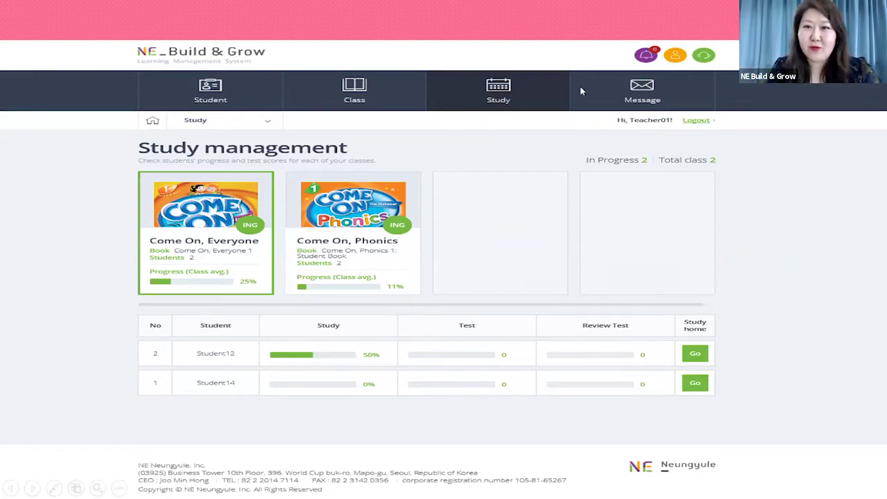
{"action": "left_click", "coordinate": [683, 455]}
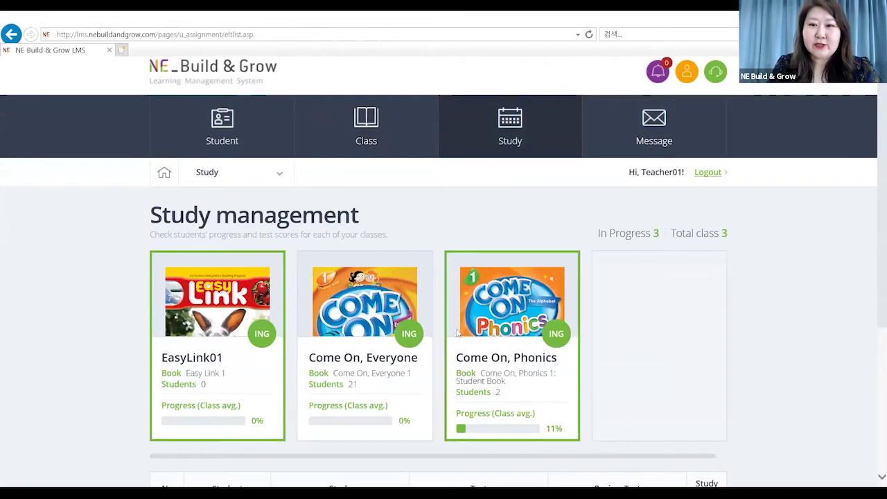
{"action": "scroll", "coordinate": [524, 240], "scroll_direction": "down", "scroll_amount": 2}
{"action": "left_click", "coordinate": [526, 239]}
{"action": "scroll", "coordinate": [564, 376], "scroll_direction": "down", "scroll_amount": 2}
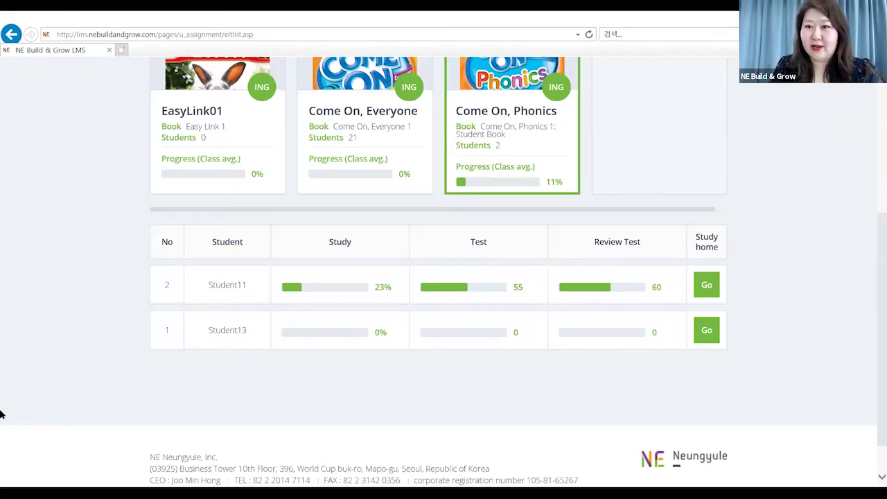
{"action": "scroll", "coordinate": [738, 190], "scroll_direction": "up", "scroll_amount": 4}
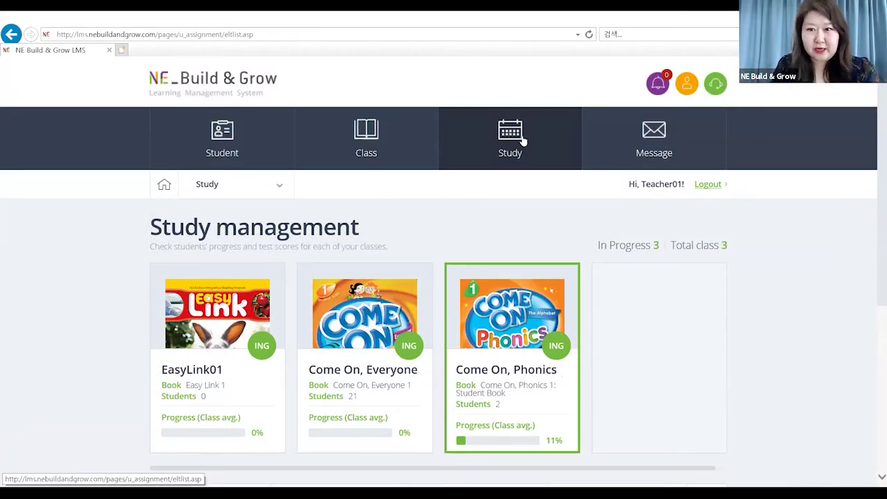
Open the message Inbox, switch to the Sent messages and look through them.
{"action": "mouse_move", "coordinate": [691, 152]}
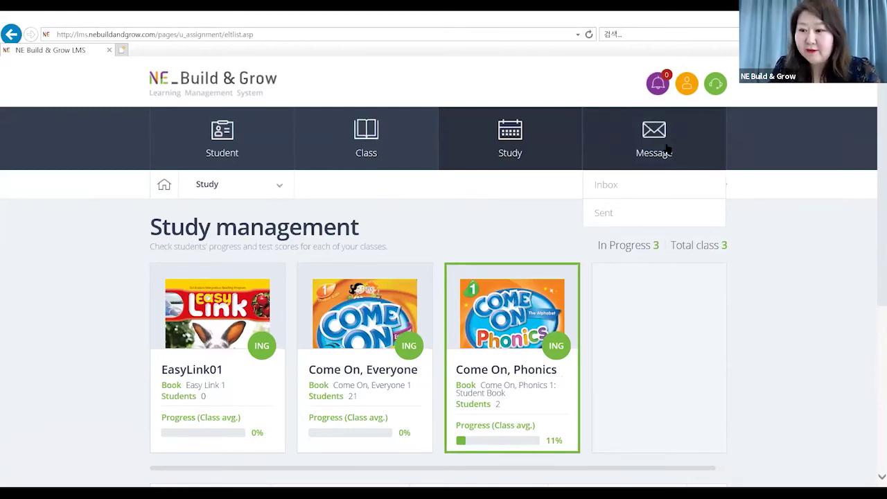
{"action": "left_click", "coordinate": [606, 185]}
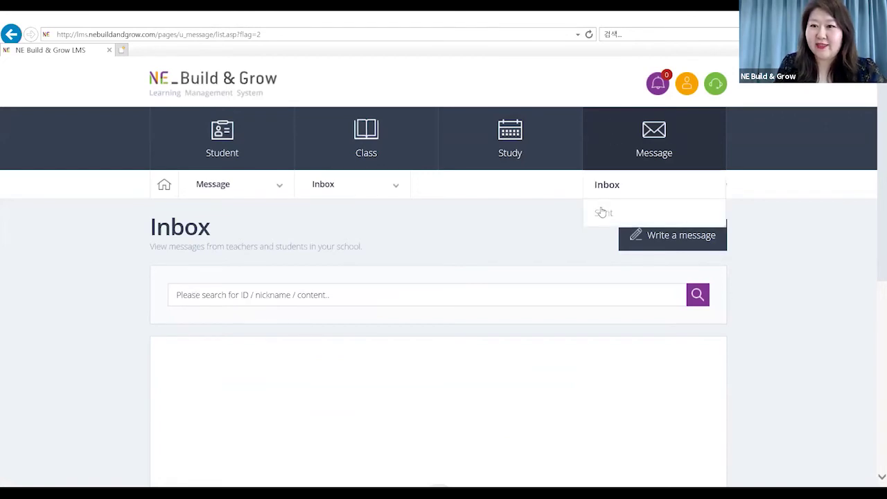
{"action": "left_click", "coordinate": [601, 212]}
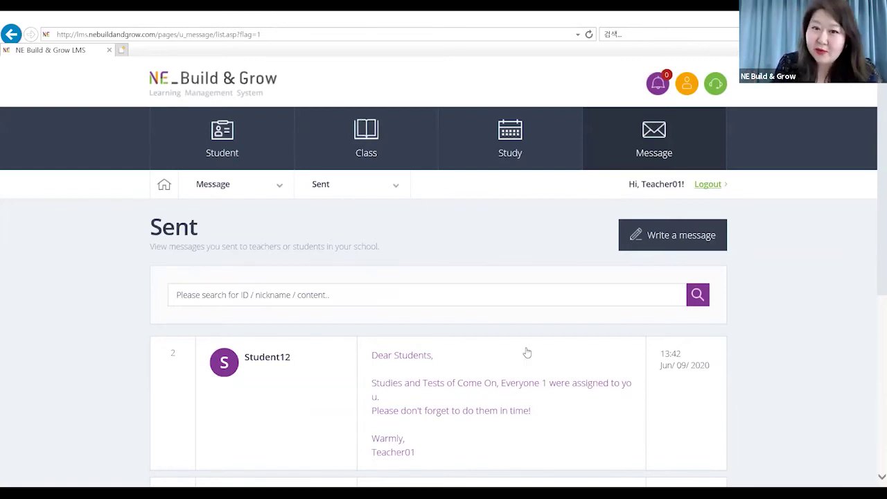
{"action": "scroll", "coordinate": [687, 221], "scroll_direction": "down", "scroll_amount": 3}
{"action": "scroll", "coordinate": [686, 222], "scroll_direction": "up", "scroll_amount": 4}
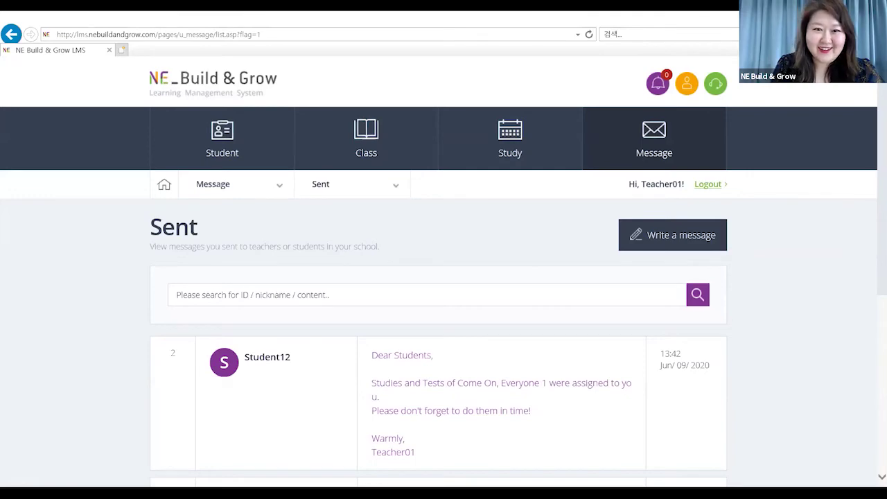
Switch to PowerPoint, present the "We are students." slide in reading view and reveal the LMS web address.
{"action": "key", "text": "alt+Tab"}
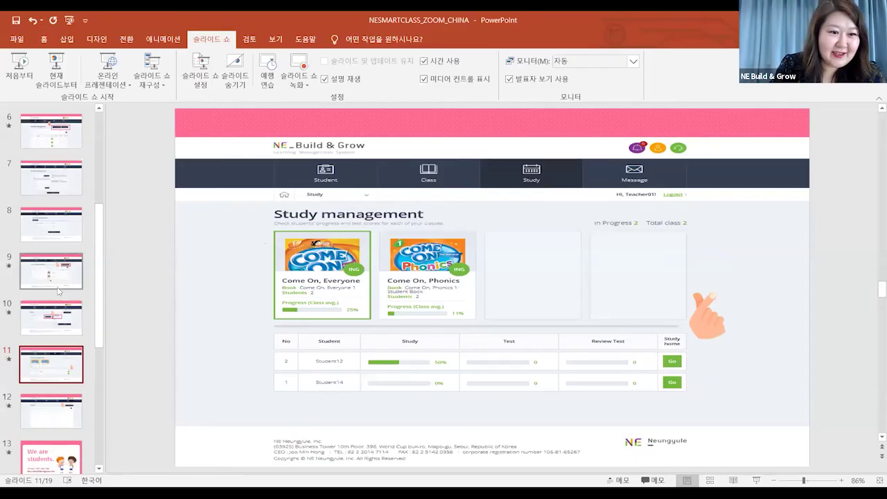
{"action": "left_click", "coordinate": [61, 400]}
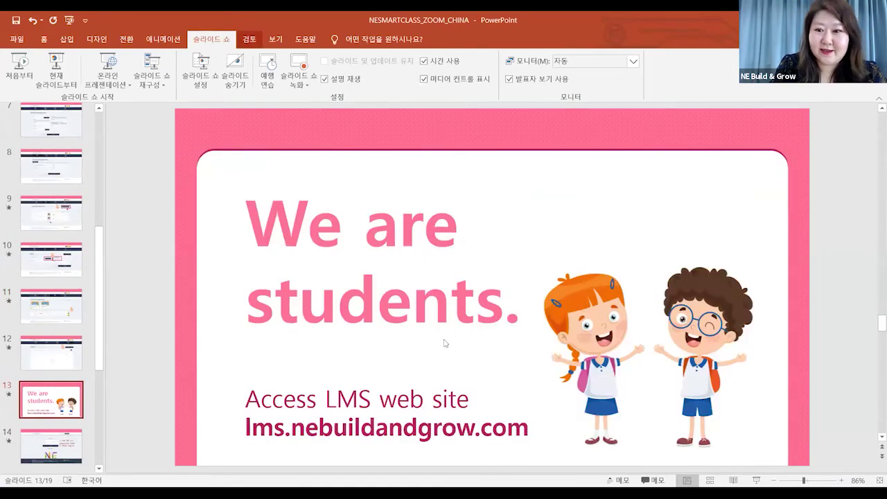
{"action": "left_click", "coordinate": [729, 480]}
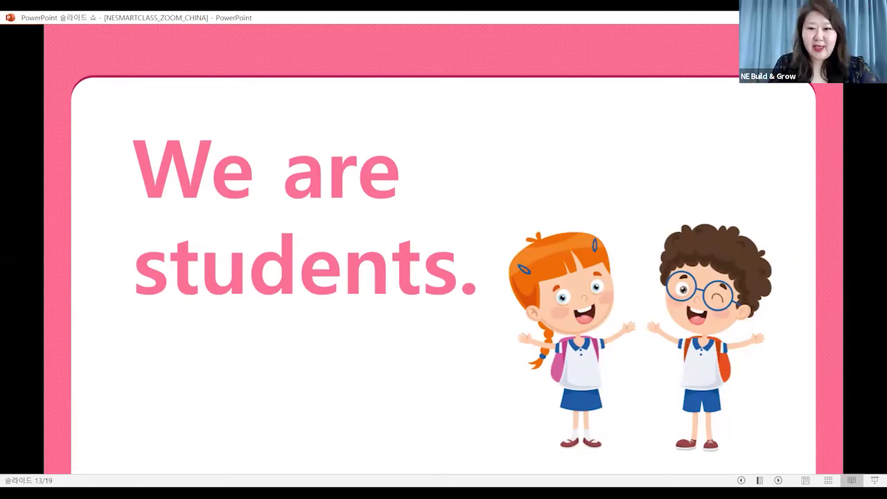
{"action": "key", "text": "Right"}
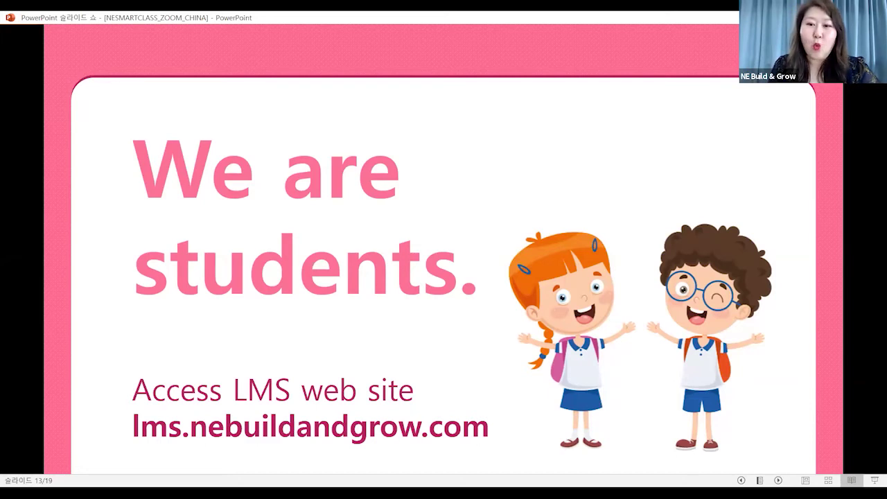
Advance the presentation through the student Log in and Study Status slides to the "How to Use LMS with My Students" slide.
{"action": "key", "text": "Right"}
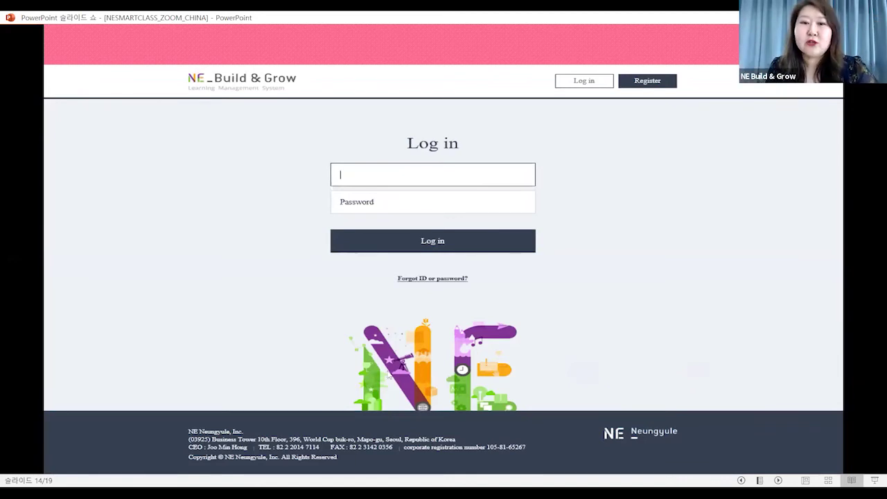
{"action": "left_click", "coordinate": [583, 316]}
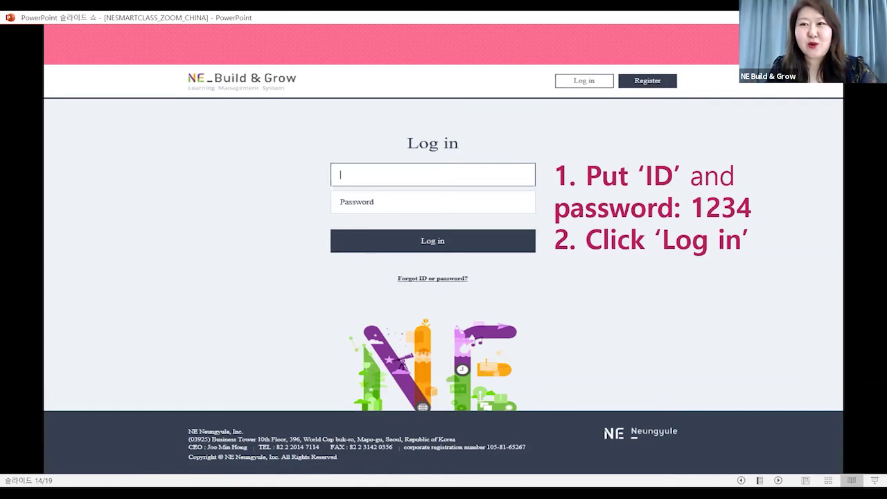
{"action": "key", "text": "Right"}
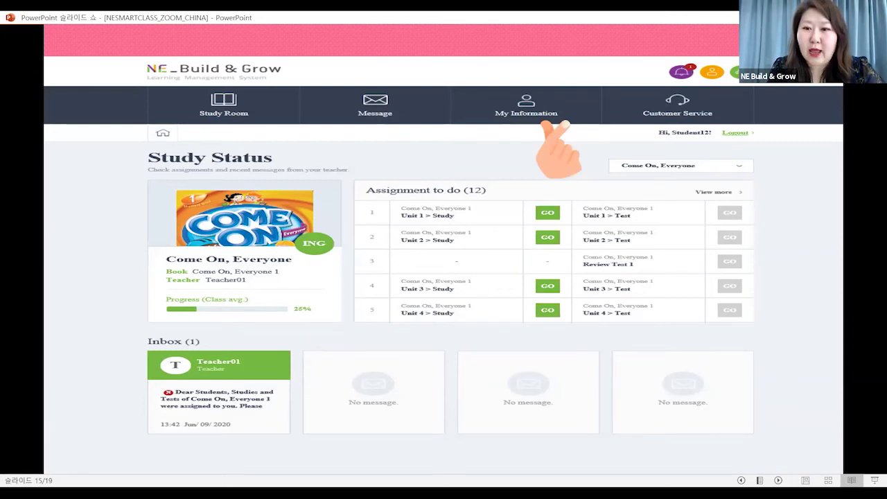
{"action": "key", "text": "Right"}
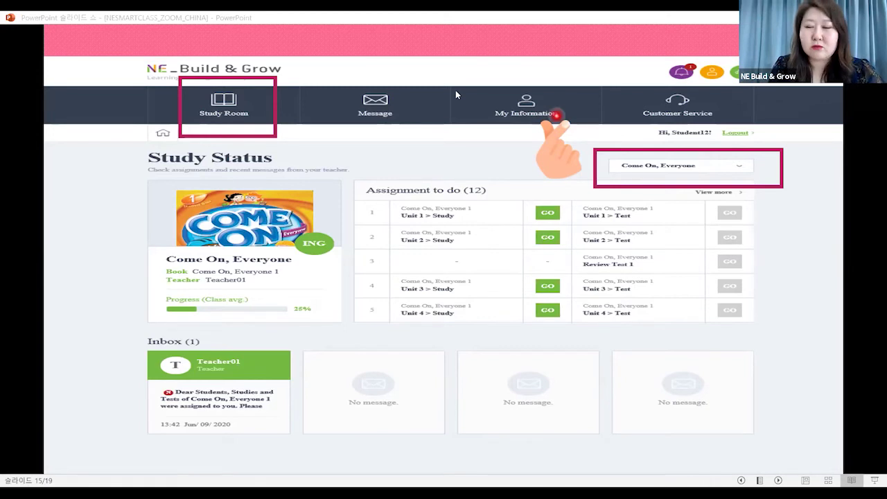
{"action": "left_click", "coordinate": [802, 184]}
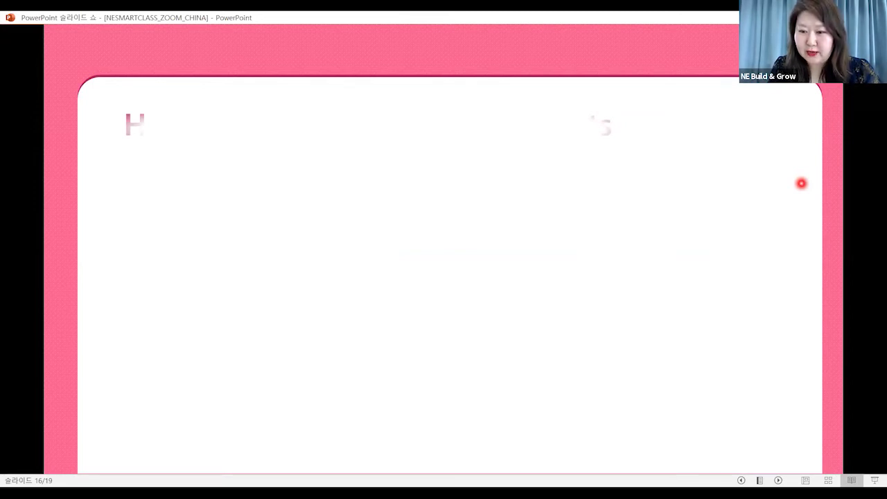
Switch to Chrome with the student account's LMS home page and look over its Study Status and assignments.
{"action": "key", "text": "alt+Tab"}
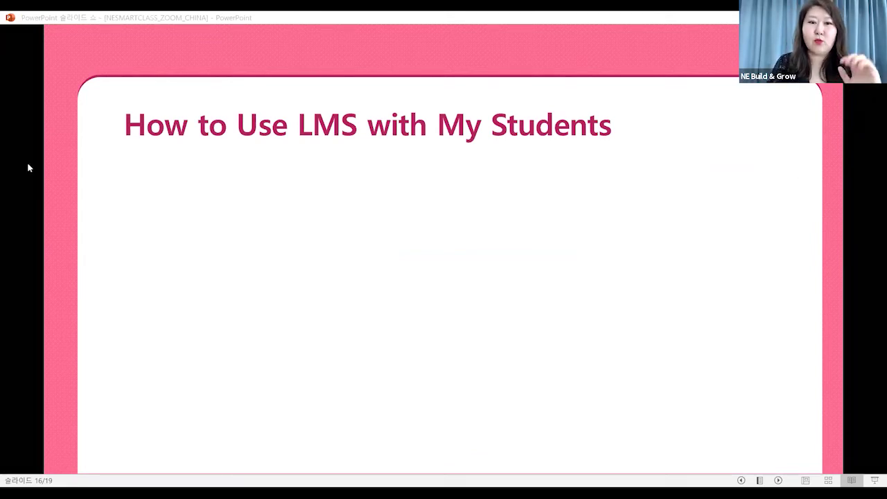
{"action": "key", "text": "alt+Tab"}
{"action": "scroll", "coordinate": [775, 159], "scroll_direction": "down", "scroll_amount": 2}
{"action": "scroll", "coordinate": [775, 159], "scroll_direction": "up", "scroll_amount": 2}
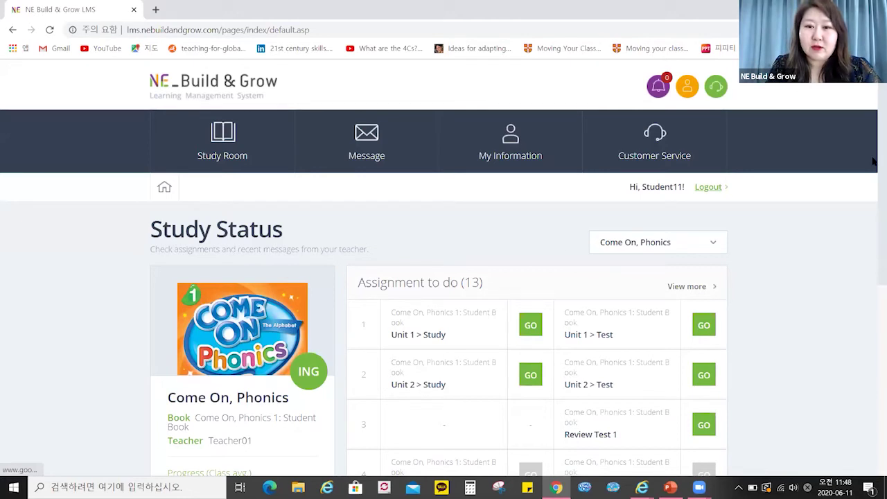
Start the Unit 1 Study assignment of Come On, Phonics 1, play its video and continue to the first exercise.
{"action": "scroll", "coordinate": [612, 279], "scroll_direction": "down", "scroll_amount": 1}
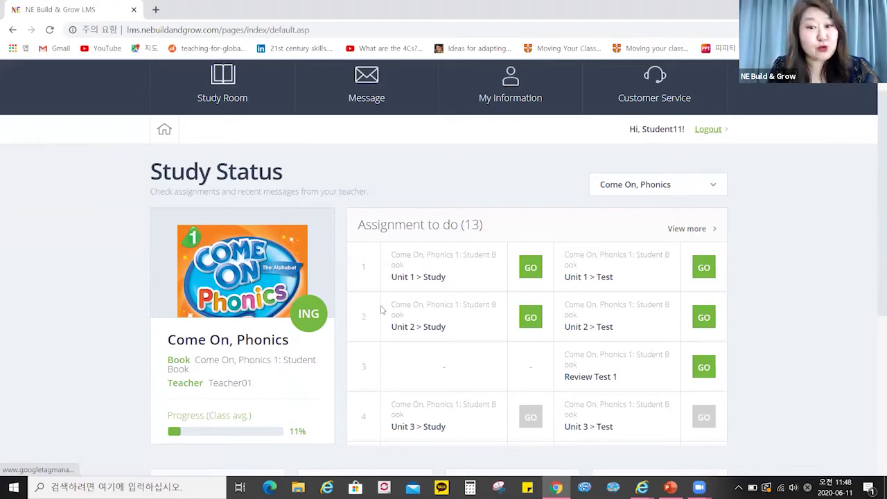
{"action": "left_click", "coordinate": [517, 272]}
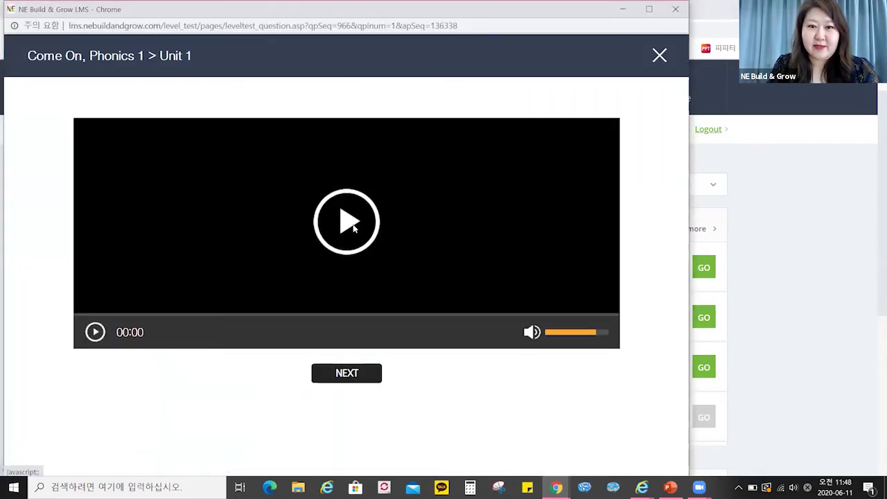
{"action": "left_click", "coordinate": [353, 227]}
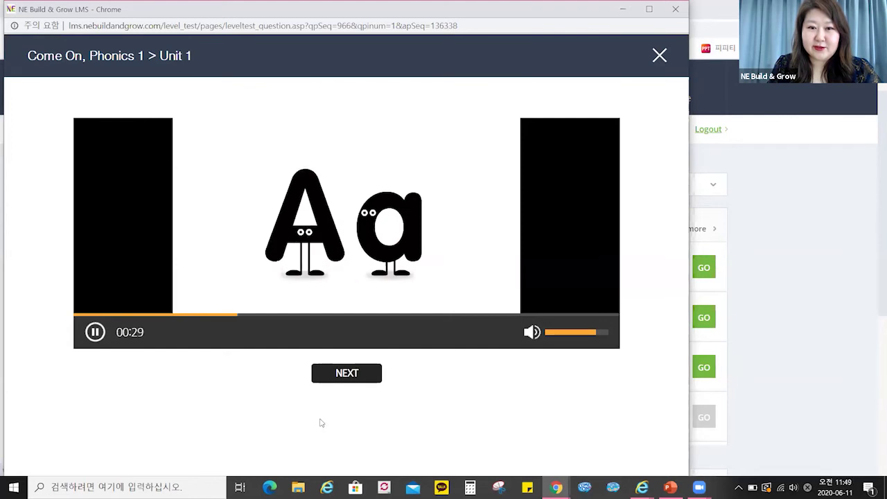
{"action": "left_click", "coordinate": [355, 375]}
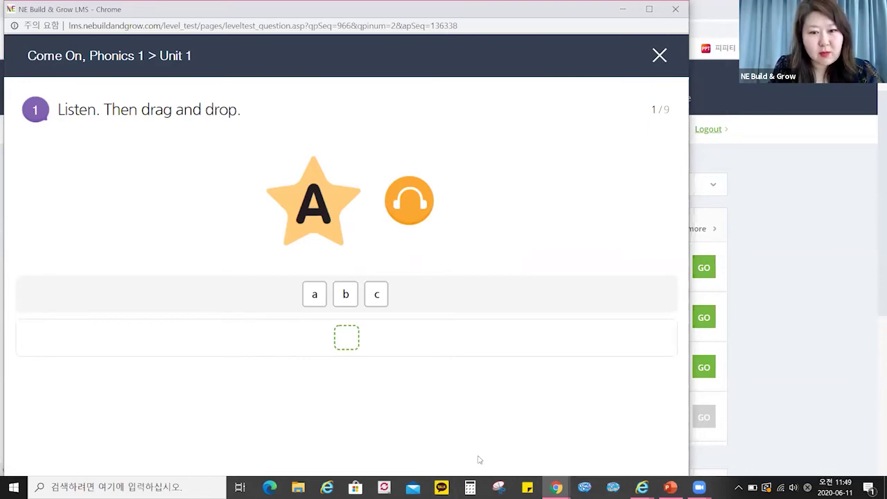
Answer the first Unit 1 exercise for capital A with the letter b, check it and continue to the second exercise.
{"action": "left_click_drag", "start_coordinate": [345, 296], "coordinate": [347, 340]}
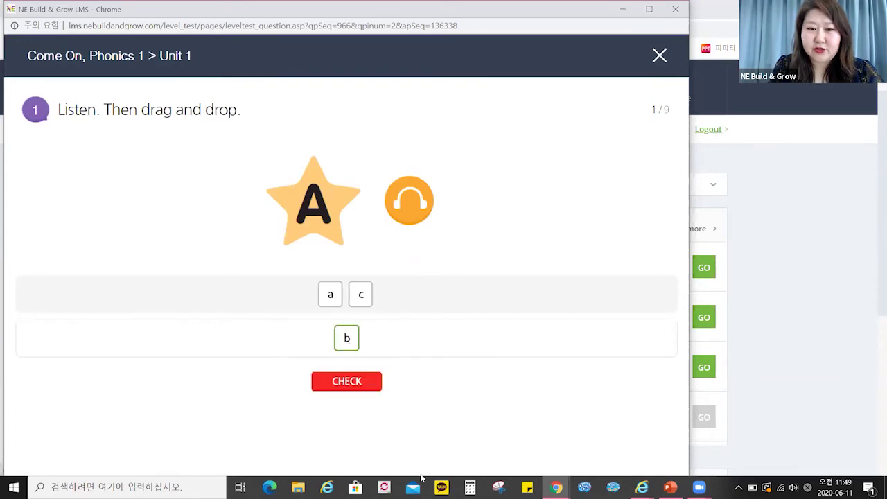
{"action": "left_click", "coordinate": [355, 385]}
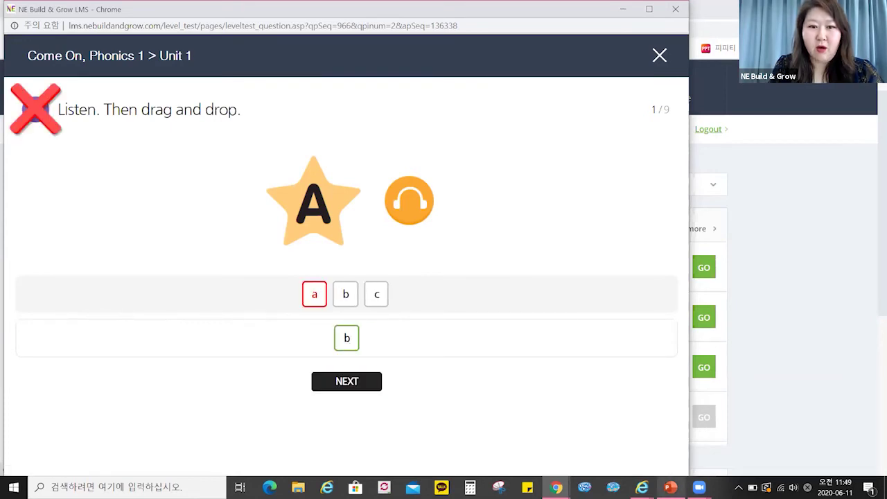
{"action": "left_click", "coordinate": [373, 382]}
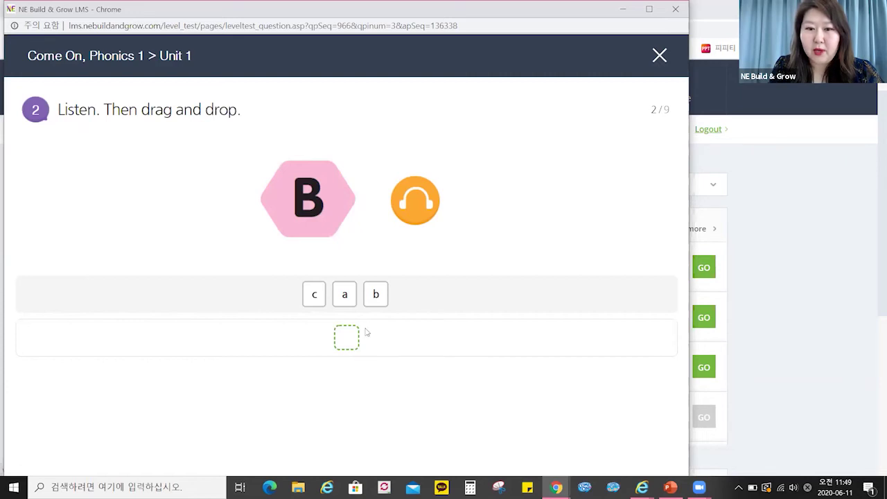
Answer the exercise for capital B with the letter b, check it and close the Unit 1 study window.
{"action": "left_click_drag", "start_coordinate": [373, 295], "coordinate": [347, 334]}
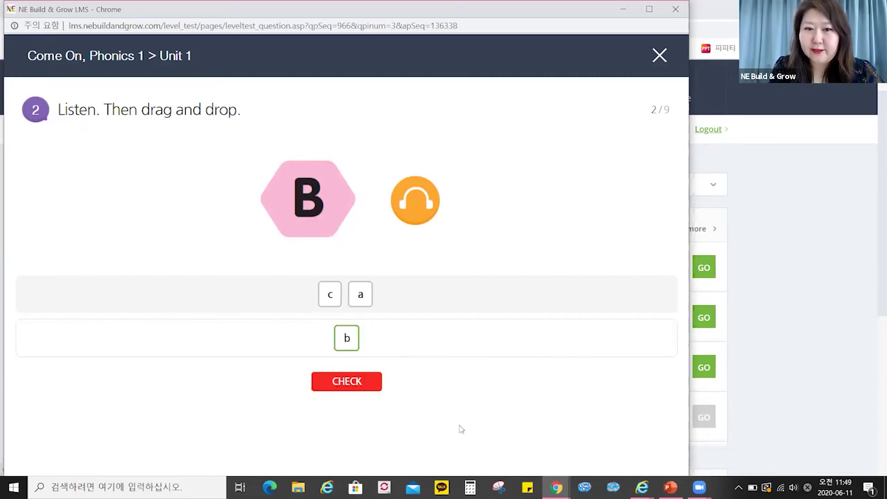
{"action": "left_click", "coordinate": [360, 383]}
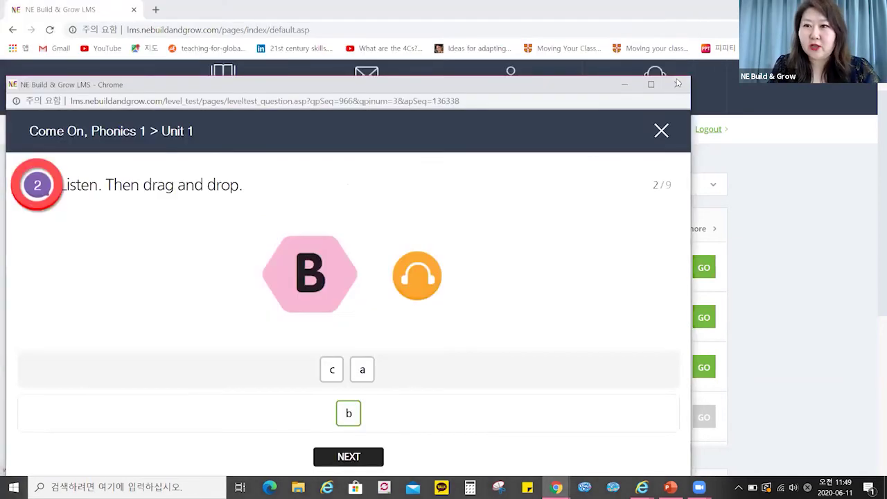
{"action": "left_click", "coordinate": [677, 83]}
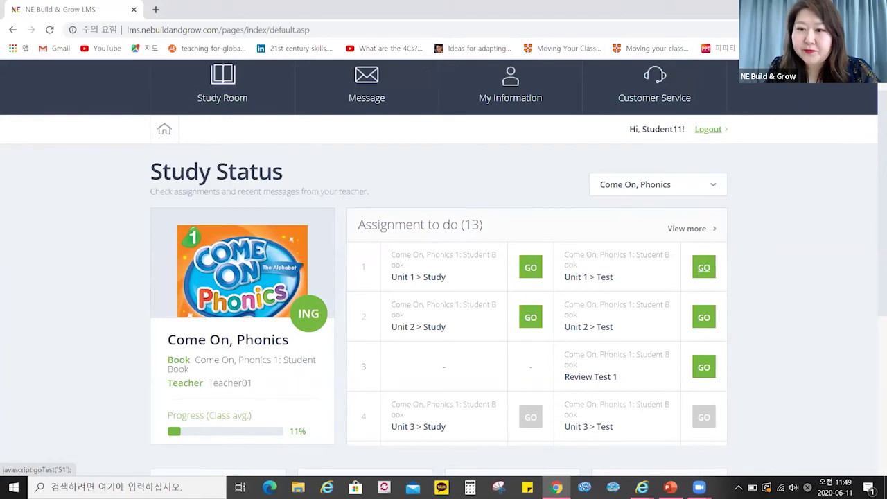
Start the Unit 1 Test, answer the cat picture question with "car", advance to question 2 and return to the Study Status page.
{"action": "left_click", "coordinate": [703, 268]}
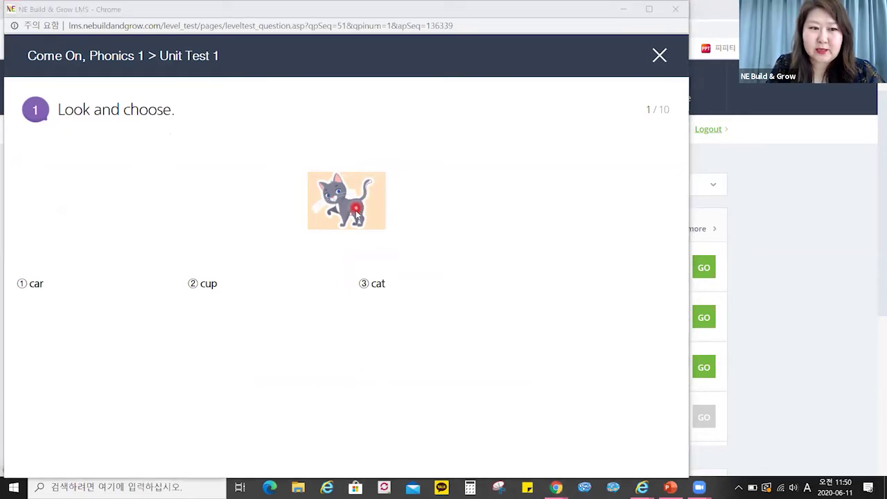
{"action": "left_click", "coordinate": [33, 285]}
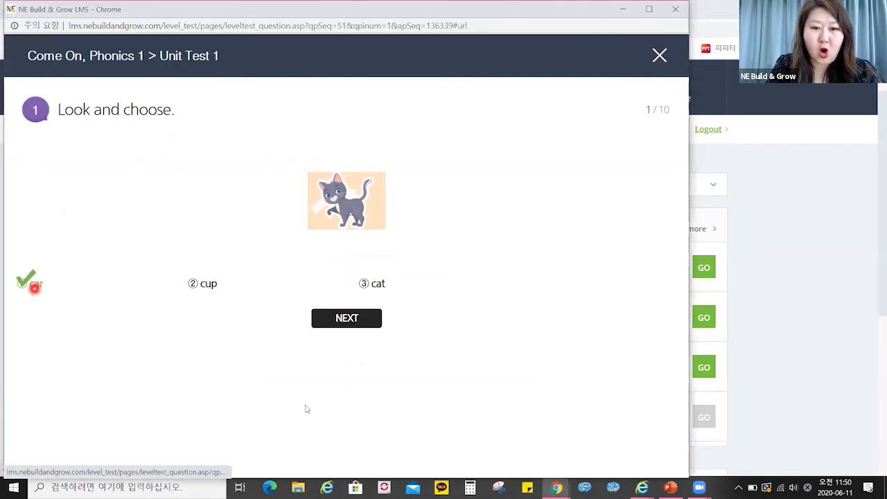
{"action": "left_click", "coordinate": [364, 317]}
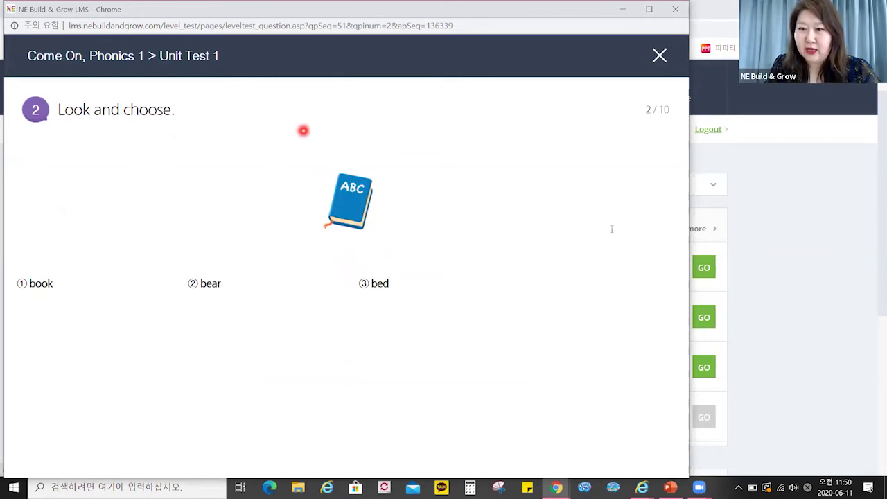
{"action": "left_click", "coordinate": [695, 272]}
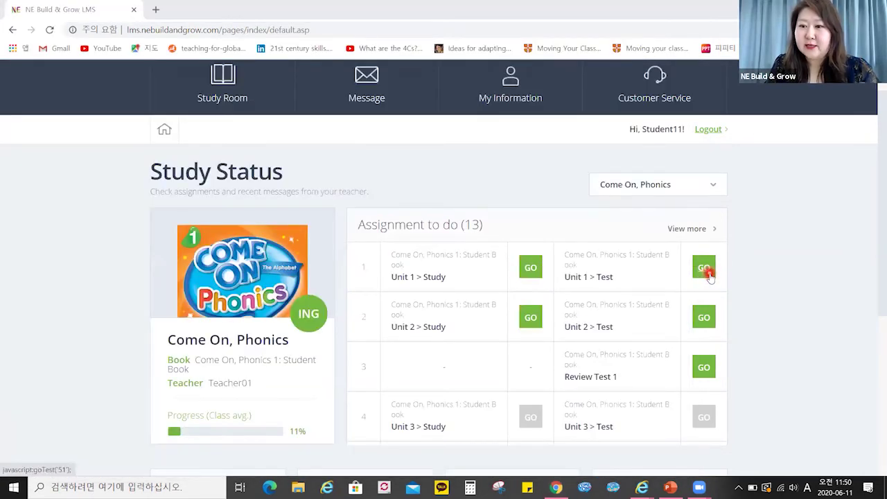
Reopen the Unit 1 Test to view its first question, then close the test window.
{"action": "left_click", "coordinate": [708, 274]}
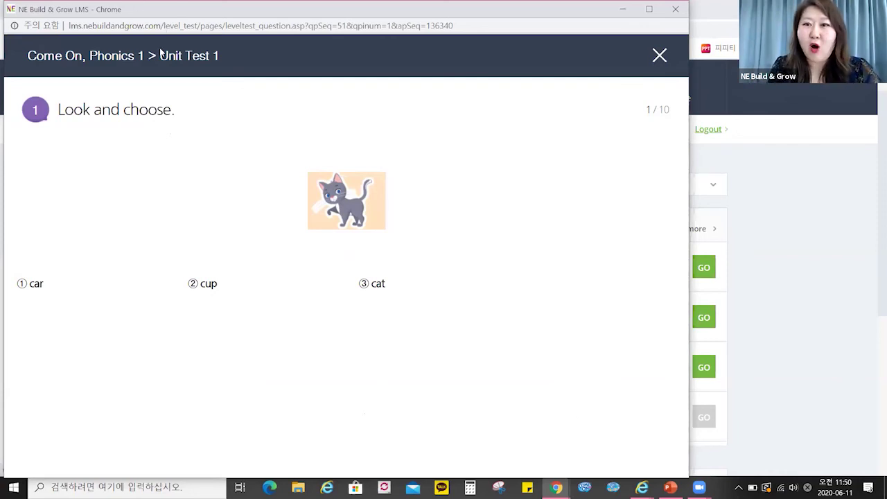
{"action": "left_click_drag", "start_coordinate": [677, 16], "coordinate": [670, 59]}
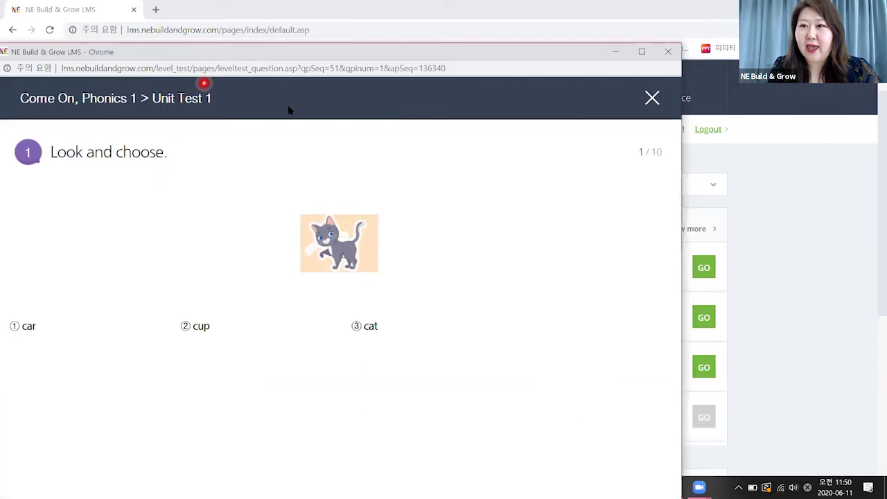
{"action": "left_click", "coordinate": [669, 52]}
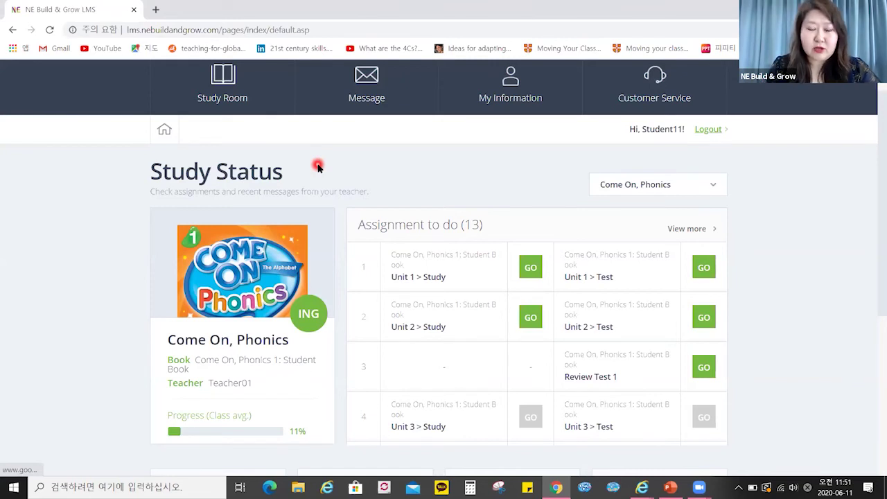
Switch to the PowerPoint presentation and reveal the "Preview before the unit starts" point on the "How to Use LMS with My Students" slide.
{"action": "left_click", "coordinate": [841, 235]}
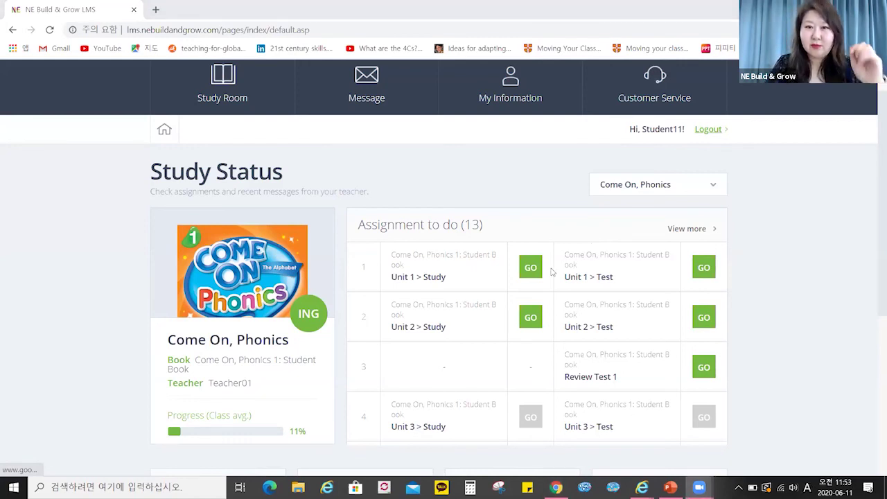
{"action": "key", "text": "alt+Tab"}
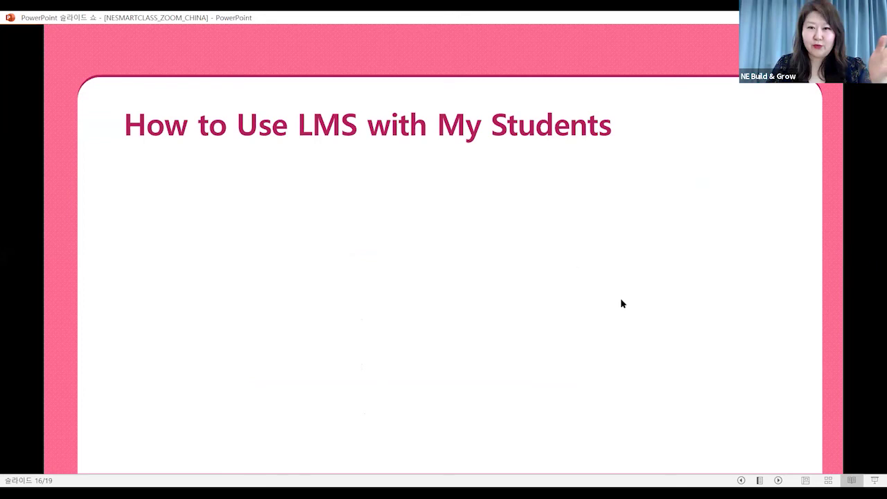
{"action": "left_click", "coordinate": [614, 297]}
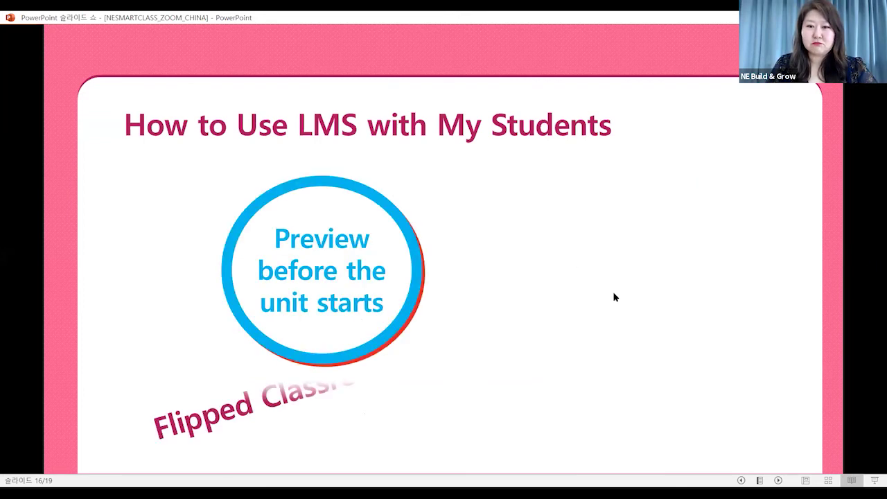